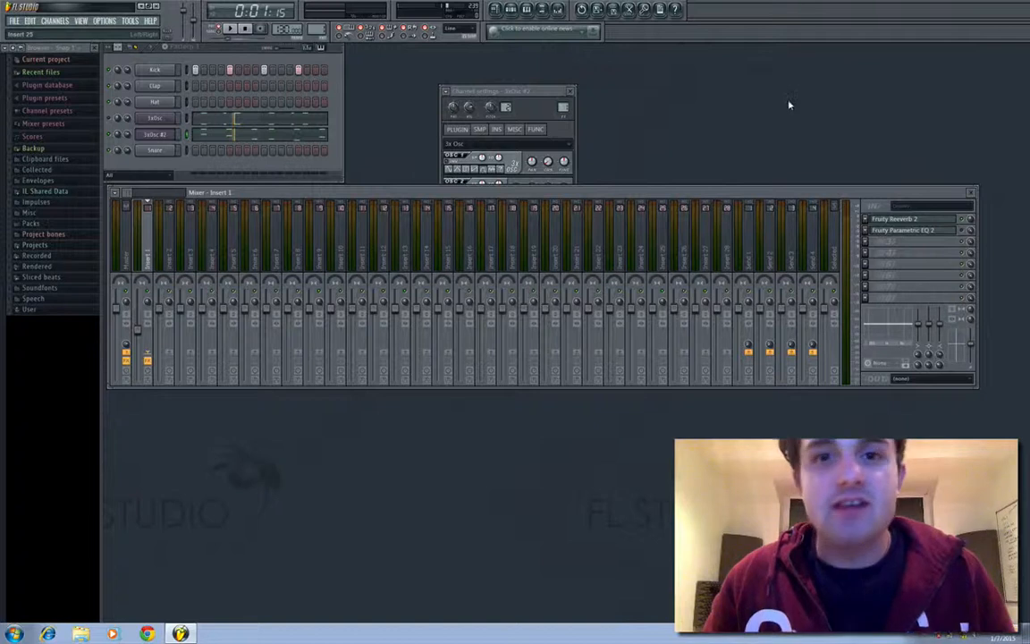
Examine the 3xOsc and 3xOsc #2 channel settings with their mixer inserts, and open Fruity Reeverb 2 on Insert 1.
click(977, 193)
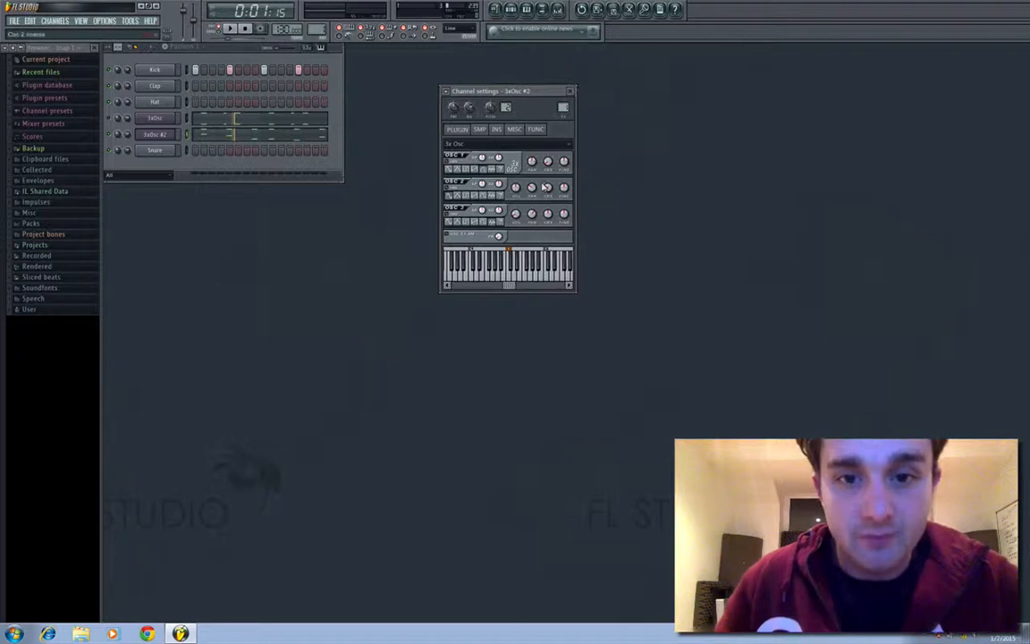
click(569, 91)
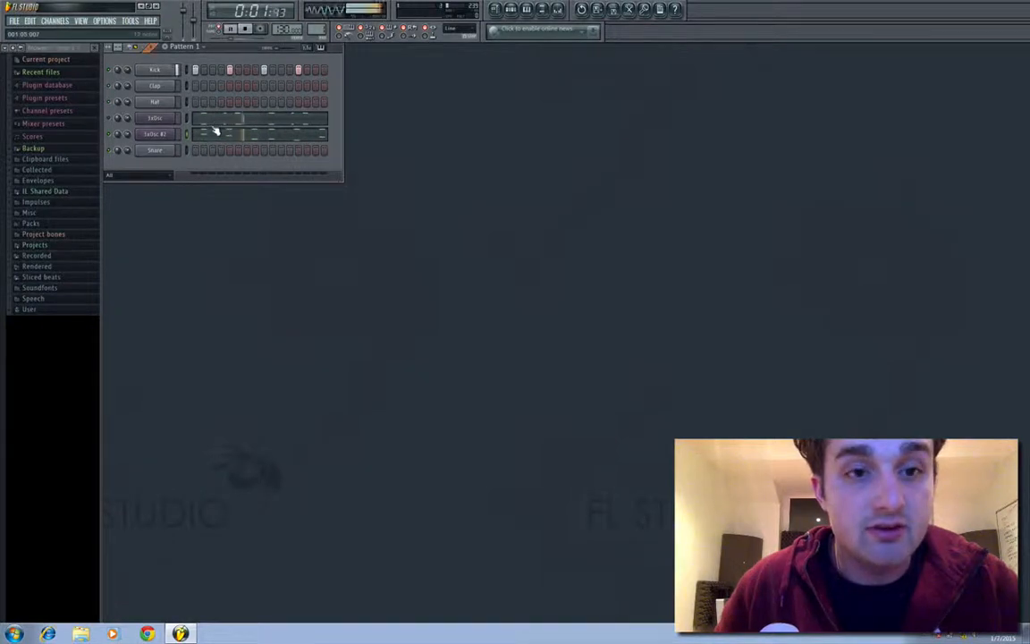
click(166, 138)
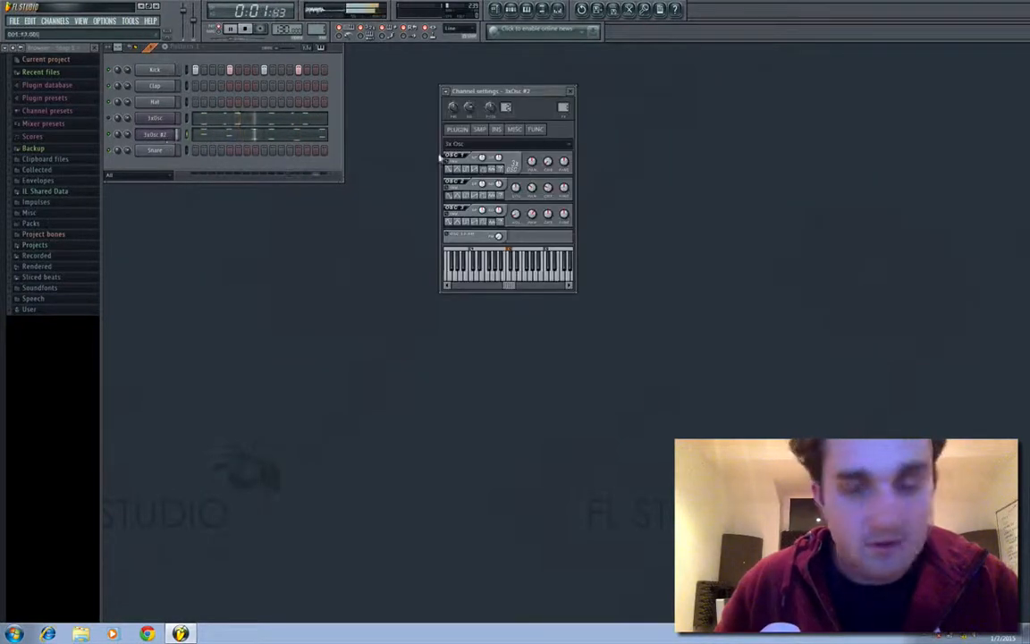
click(560, 10)
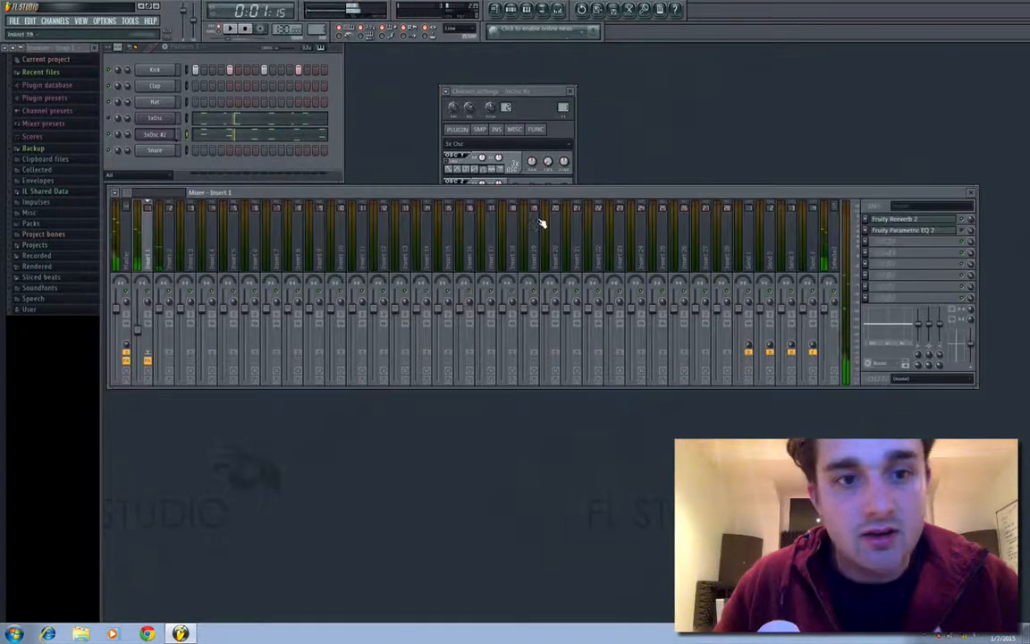
click(162, 119)
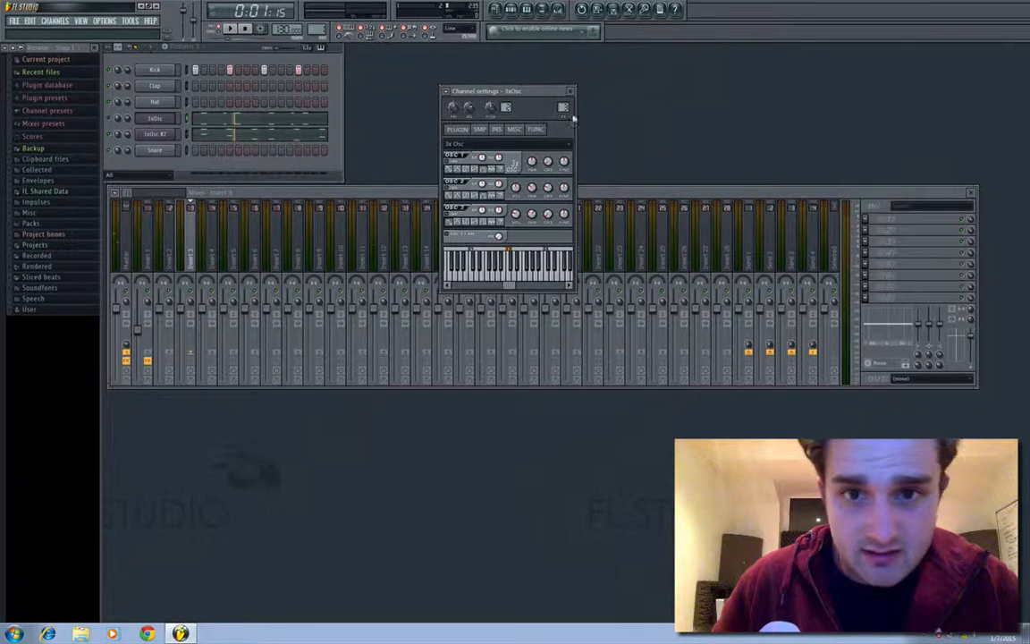
click(163, 136)
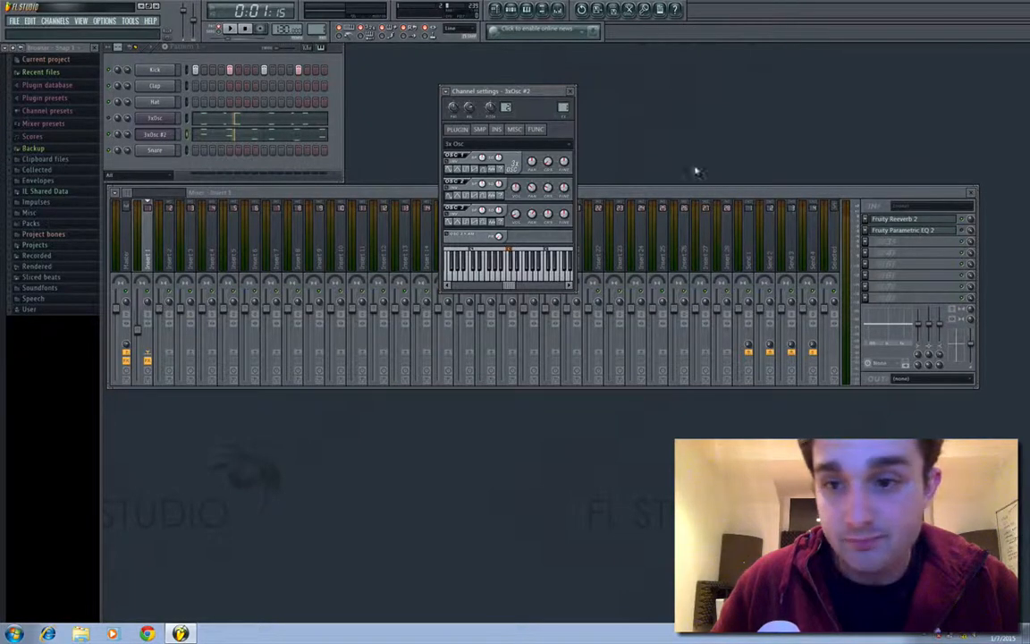
click(897, 222)
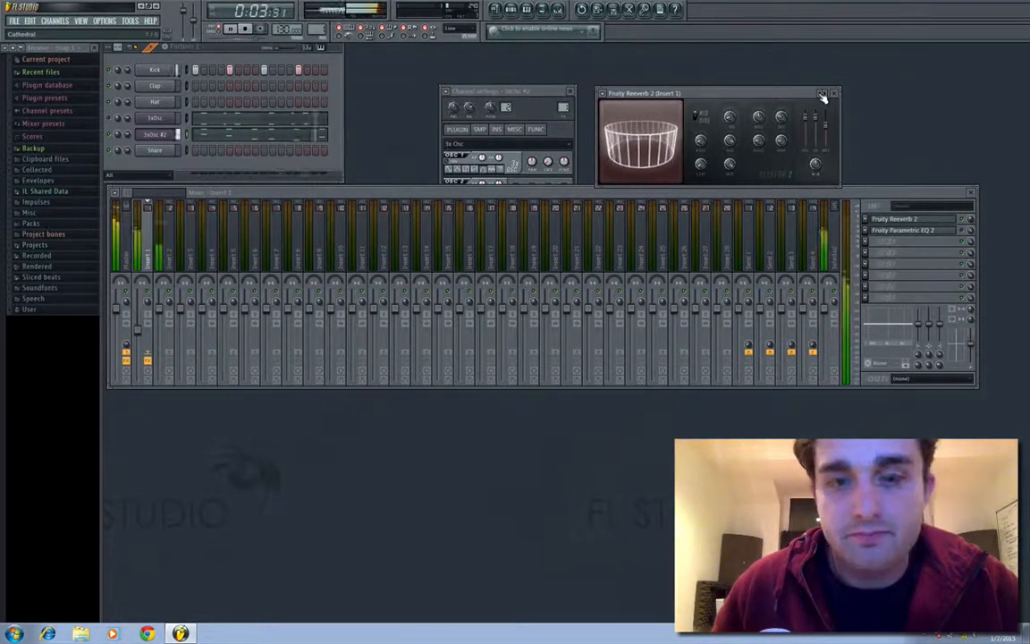
Add Fruity Delay 2 to the third effect slot of Insert 1 and advance through its presets.
click(865, 246)
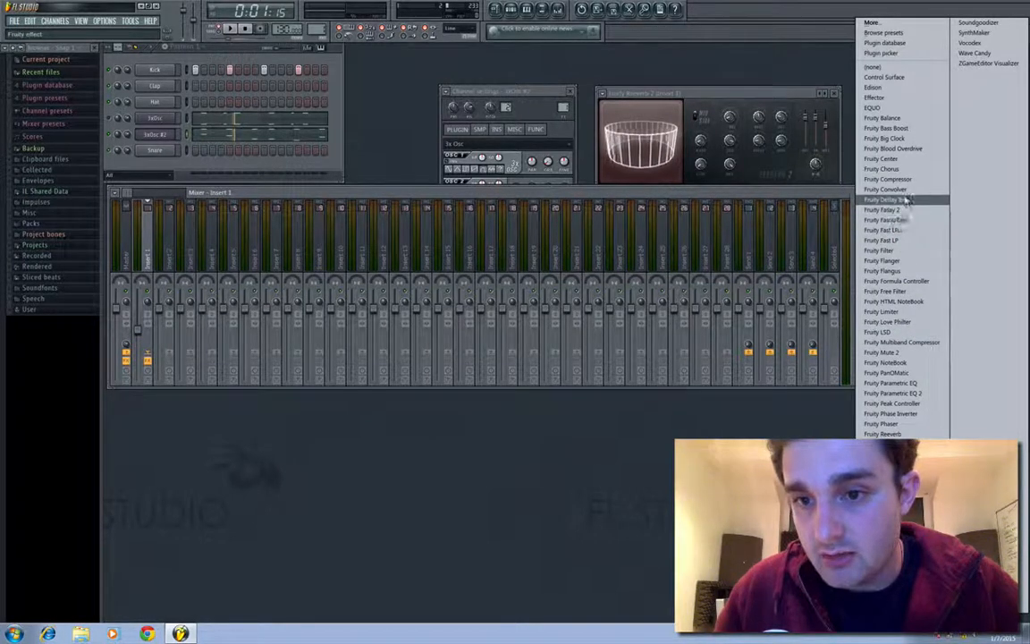
click(901, 211)
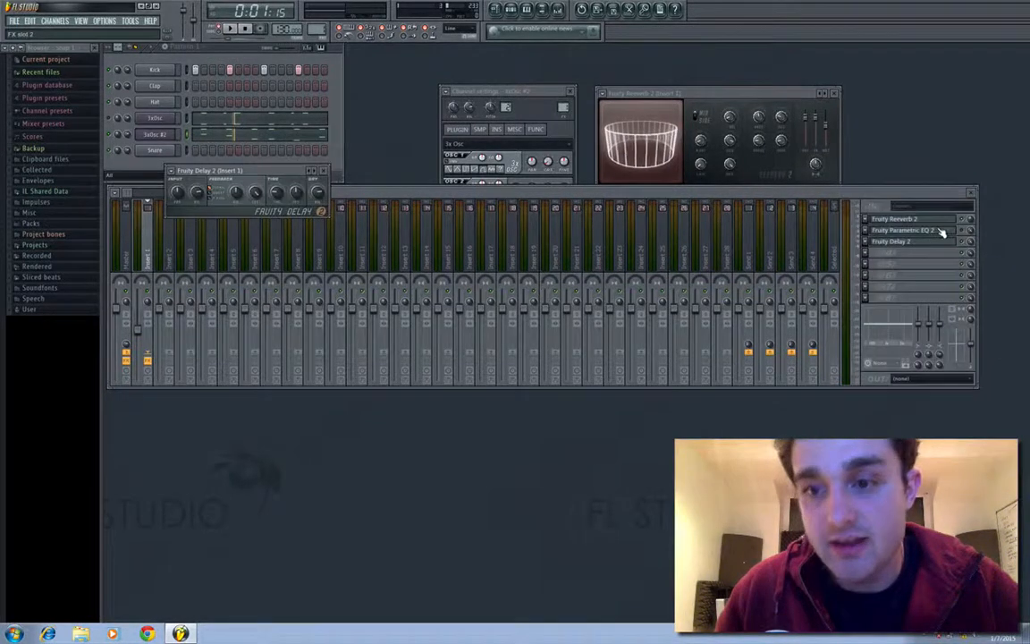
click(317, 174)
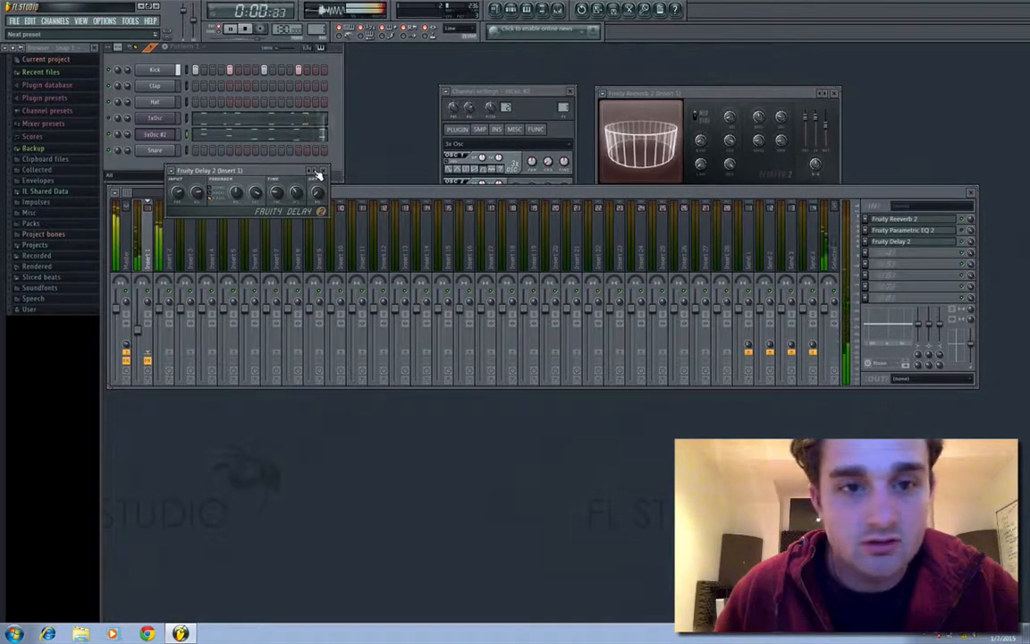
click(318, 174)
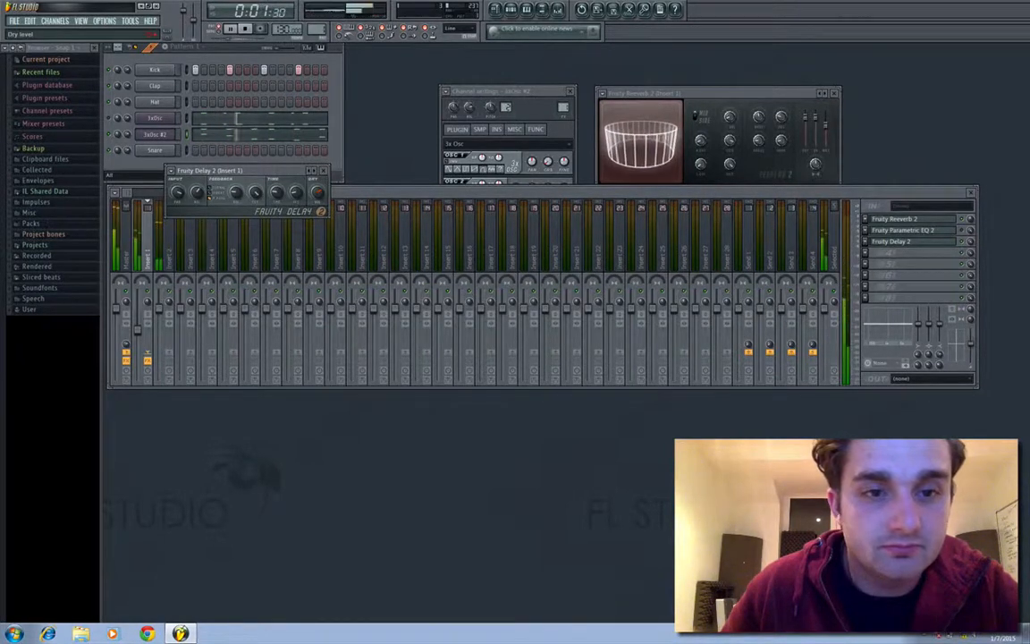
Raise the wet level of Fruity Reeverb 2 on Insert 1 to 84% and close the effect.
click(929, 221)
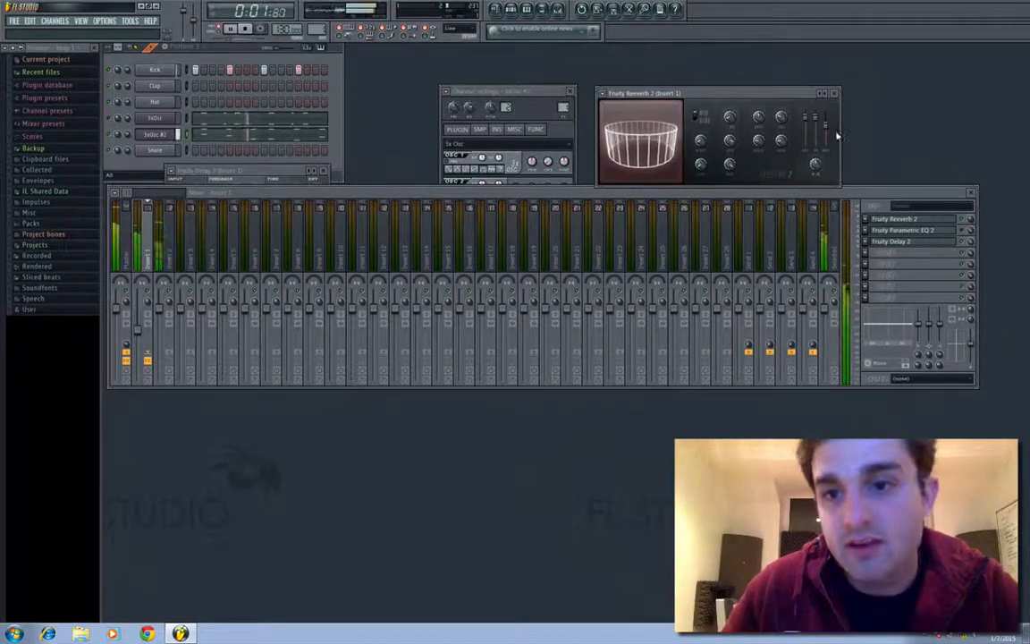
drag(827, 126, 827, 121)
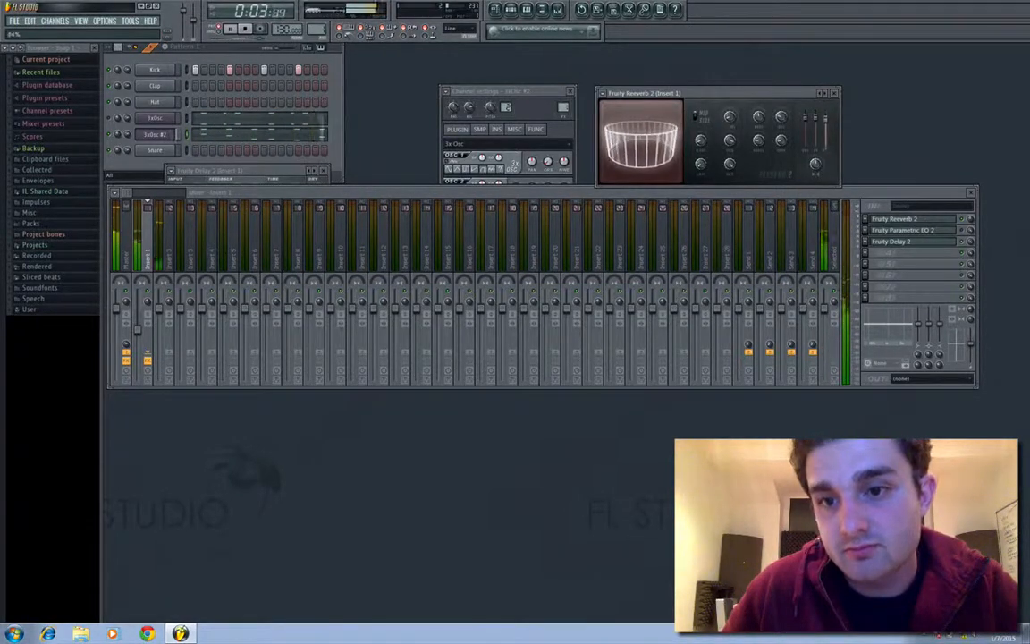
click(834, 93)
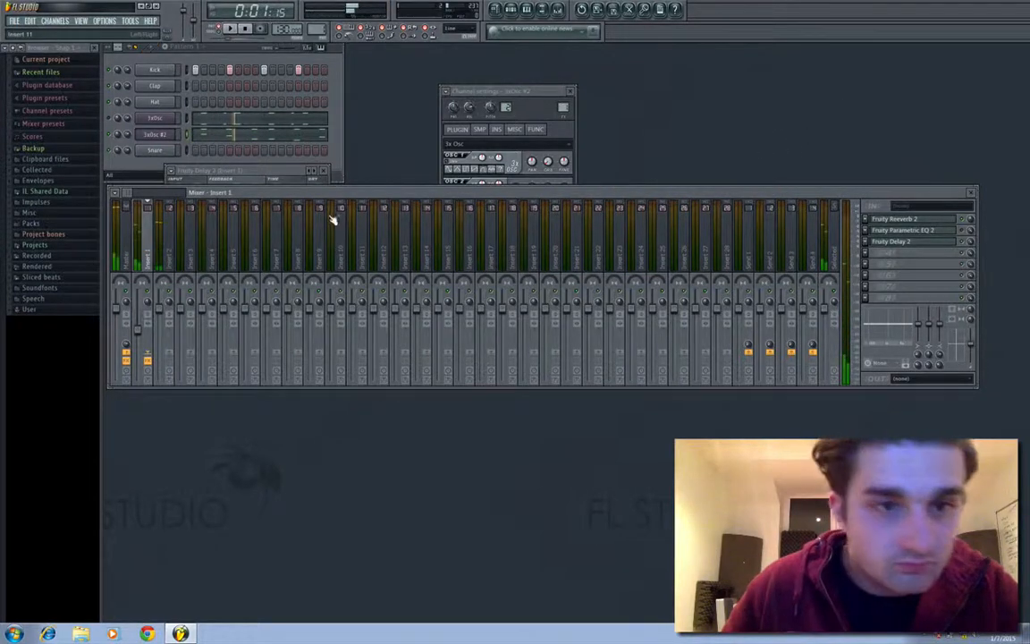
Add Fruity Filter to the fourth effect slot of Insert 1 and look at the automation options for its cutoff frequency.
click(874, 258)
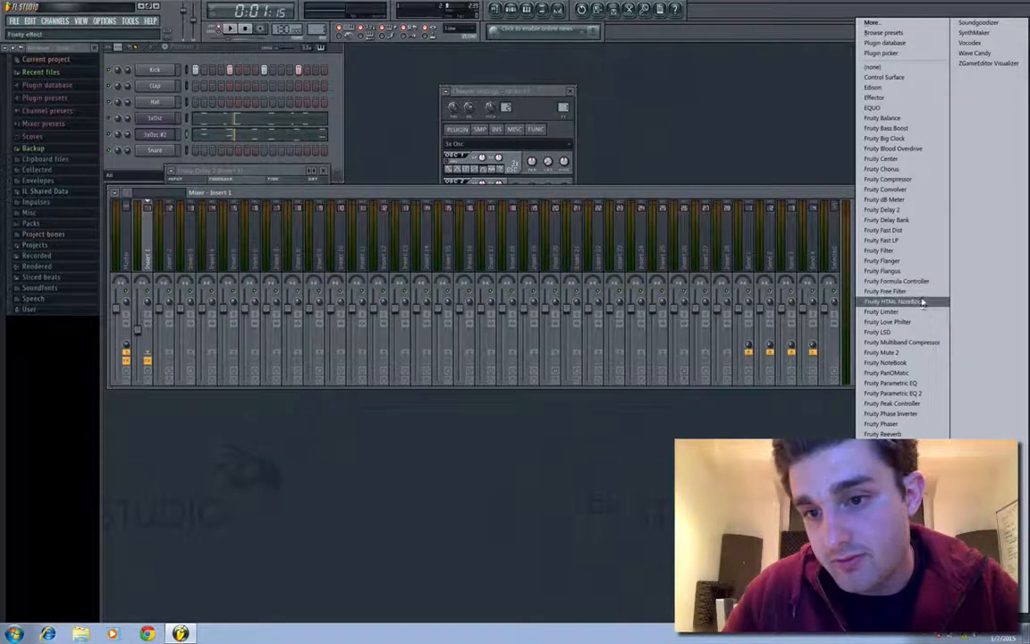
click(890, 250)
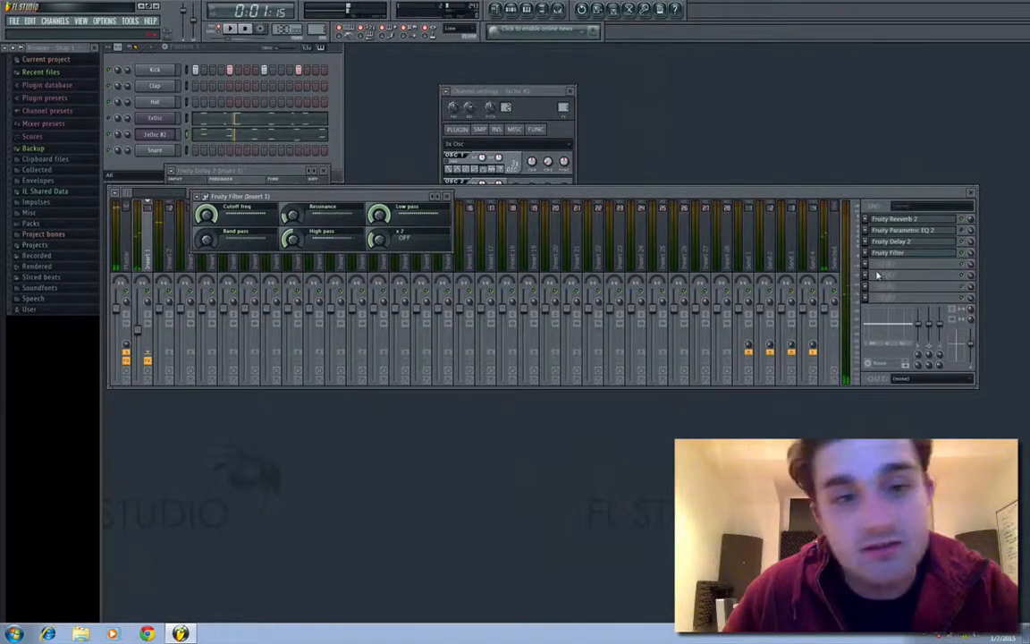
right_click(207, 213)
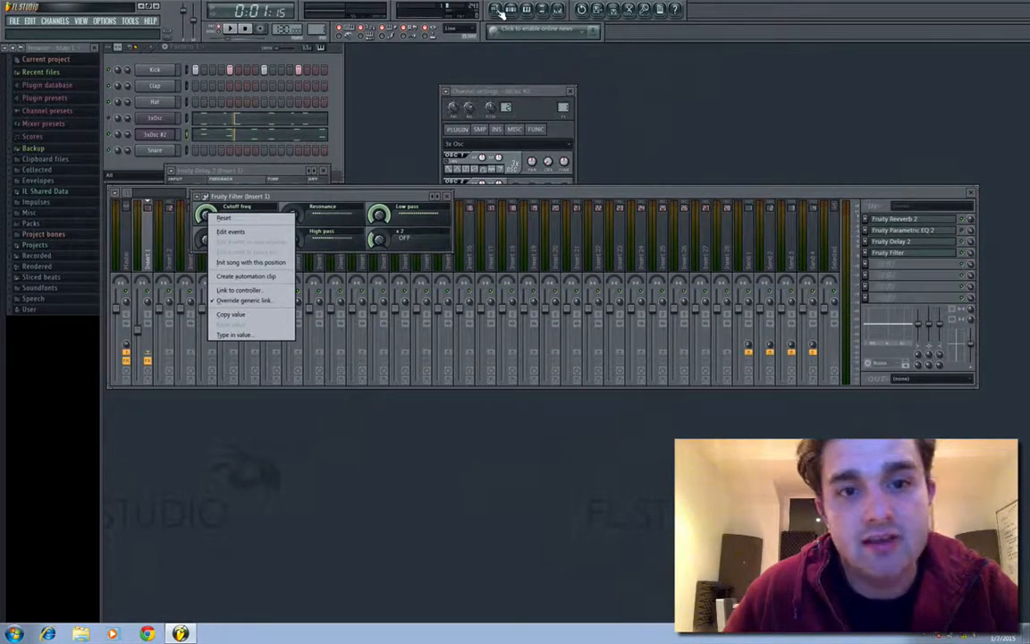
click(626, 122)
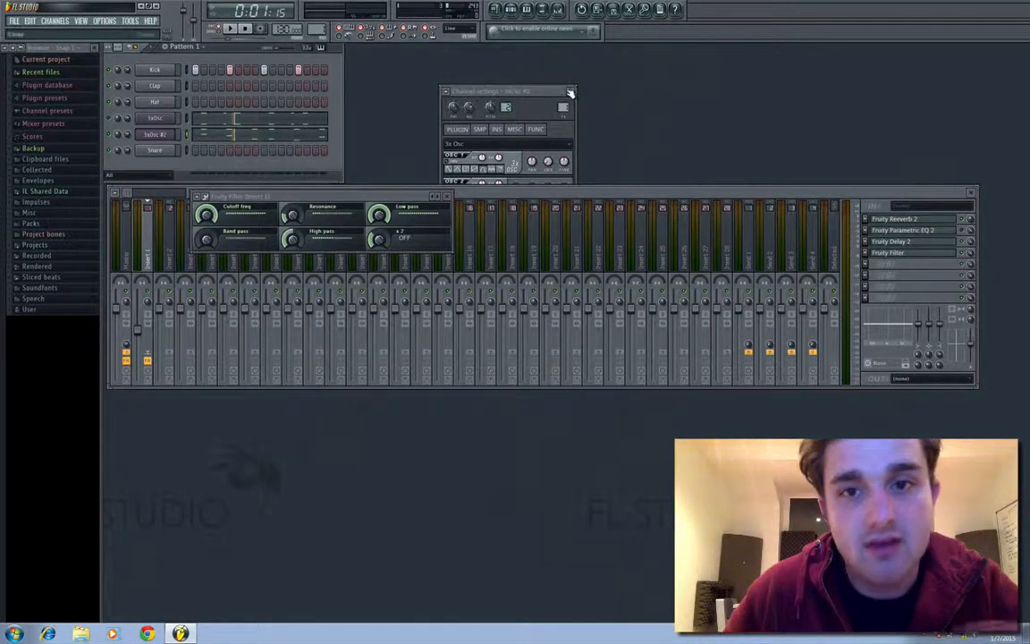
Close the channel settings, mixer and filter windows, and place a Pattern 1 clip at bar 1 of Track 1 in the playlist.
click(569, 91)
click(971, 195)
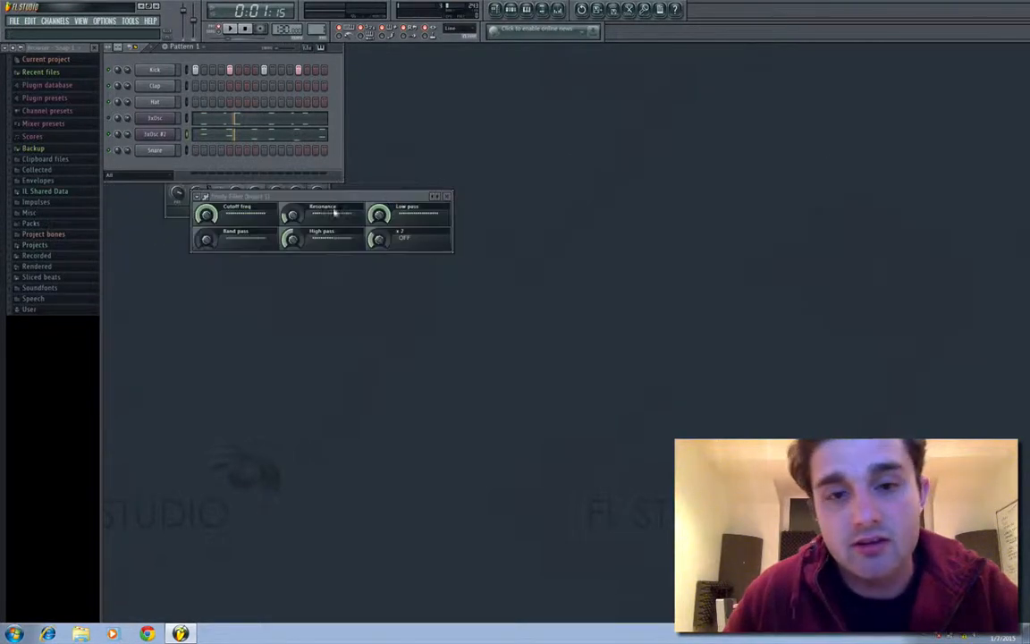
click(447, 196)
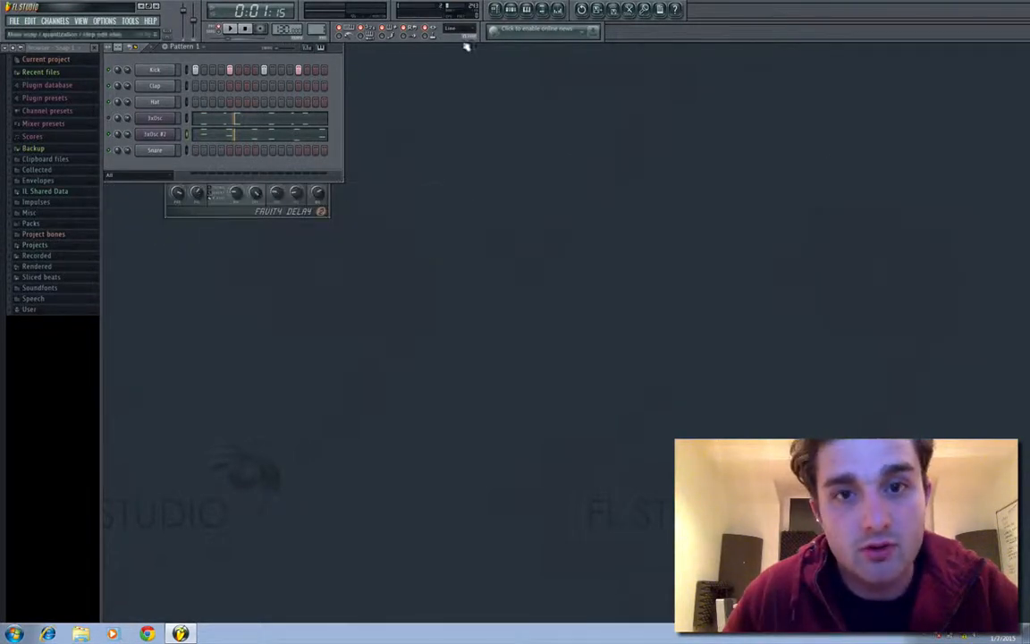
click(502, 9)
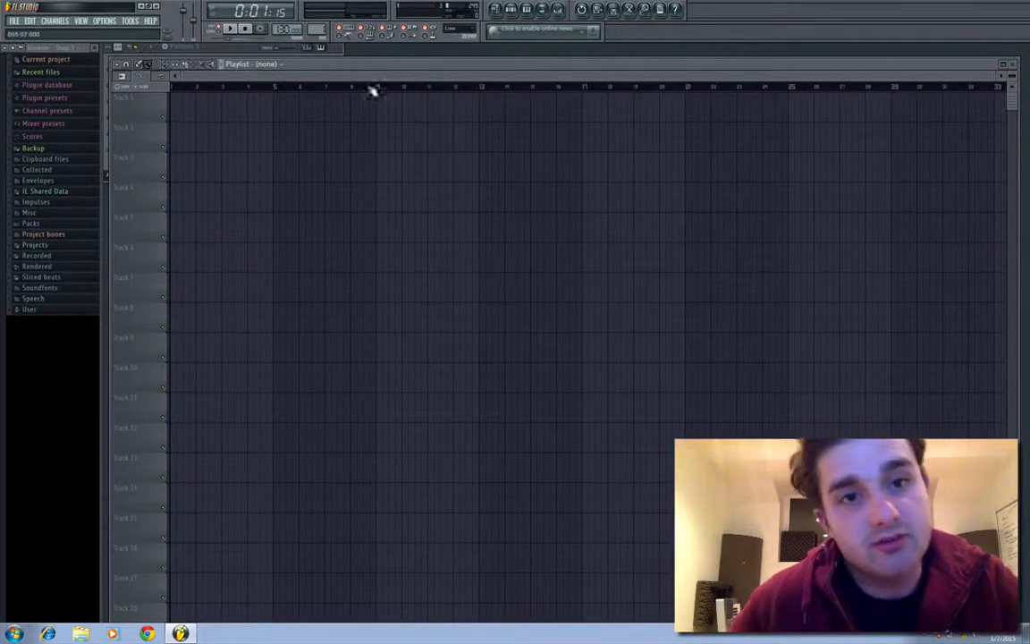
double_click(385, 64)
click(275, 62)
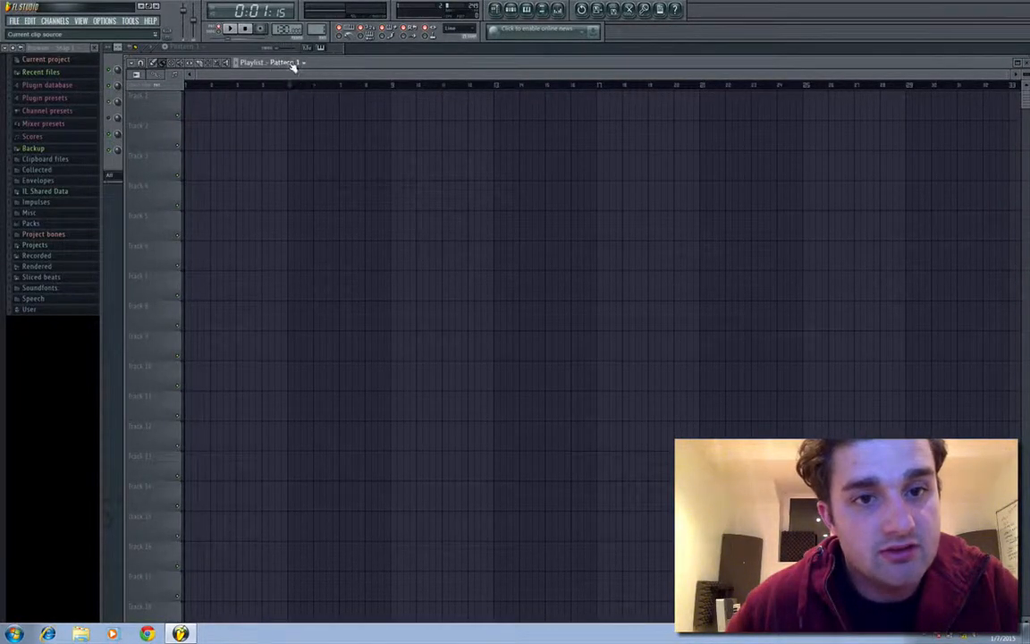
click(191, 97)
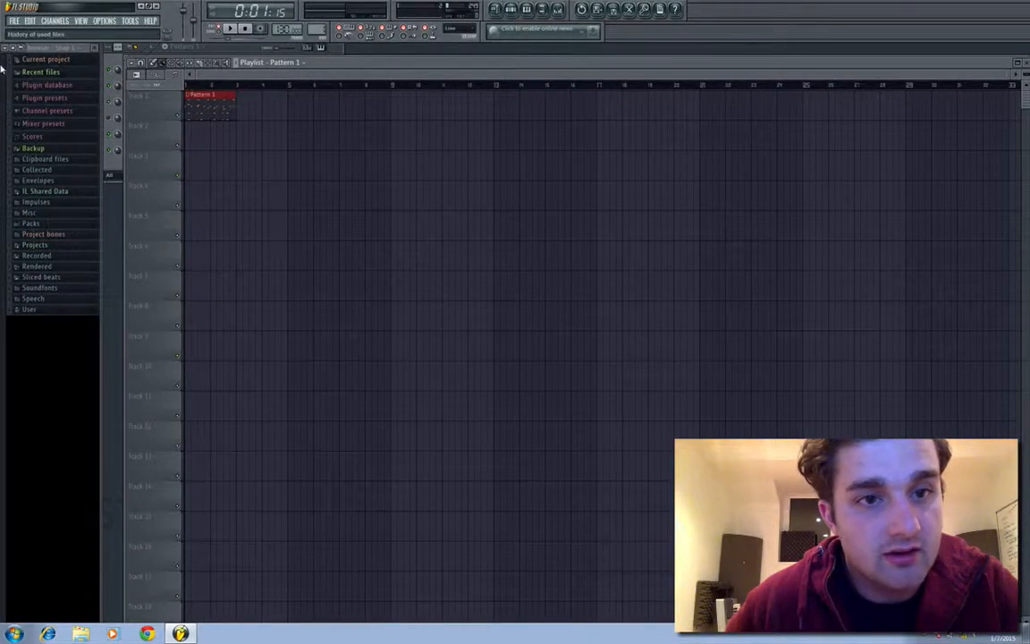
Set the playlist snap to Bar and repeat Pattern 1 on Track 1 for four back-to-back clips filling bars 1 to 8.
click(140, 62)
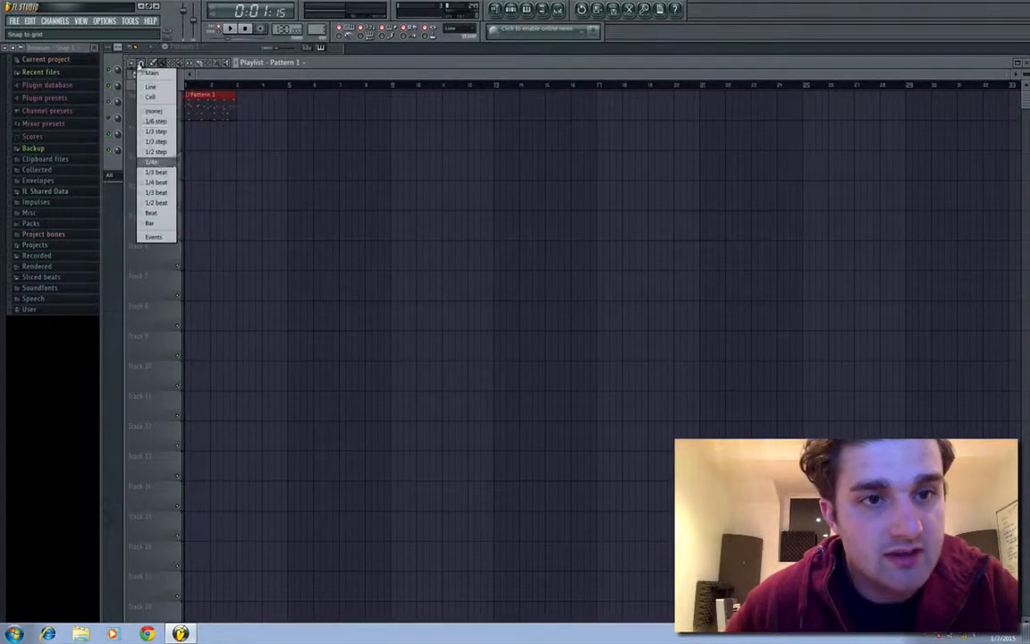
click(150, 223)
click(243, 97)
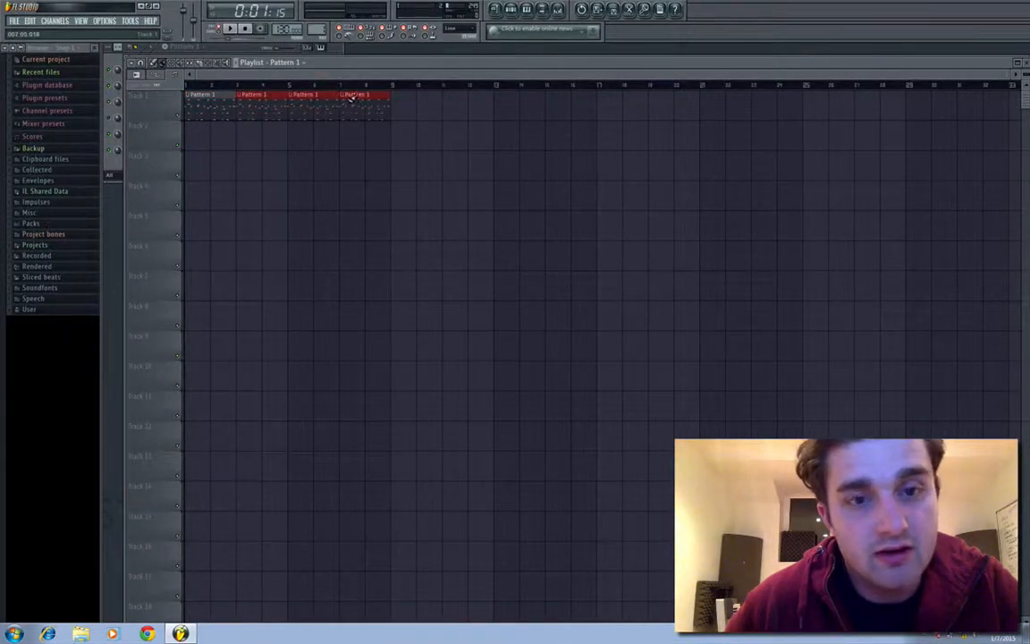
click(387, 98)
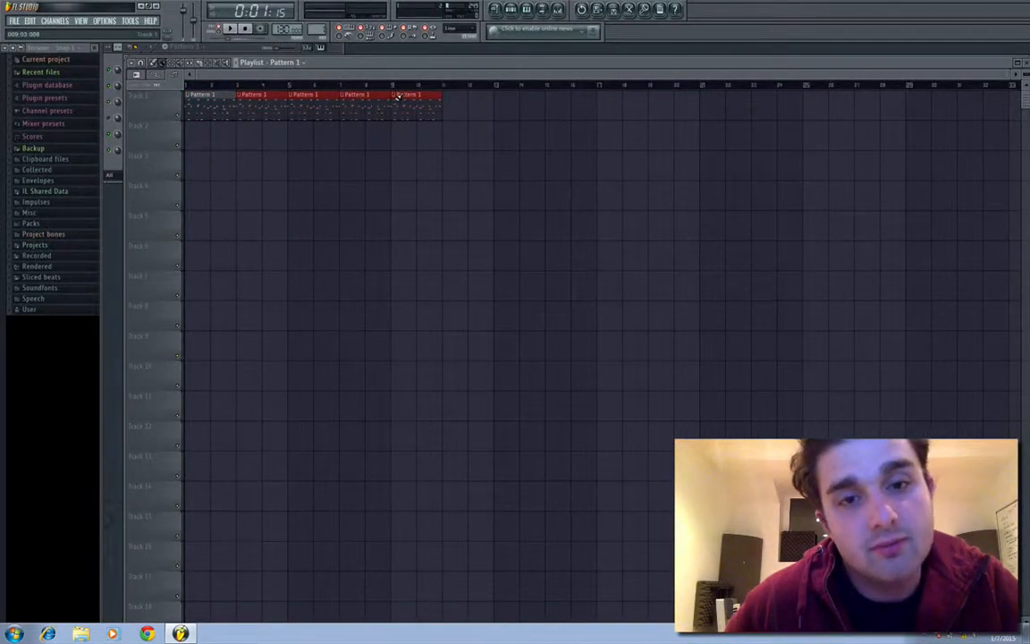
right_click(398, 96)
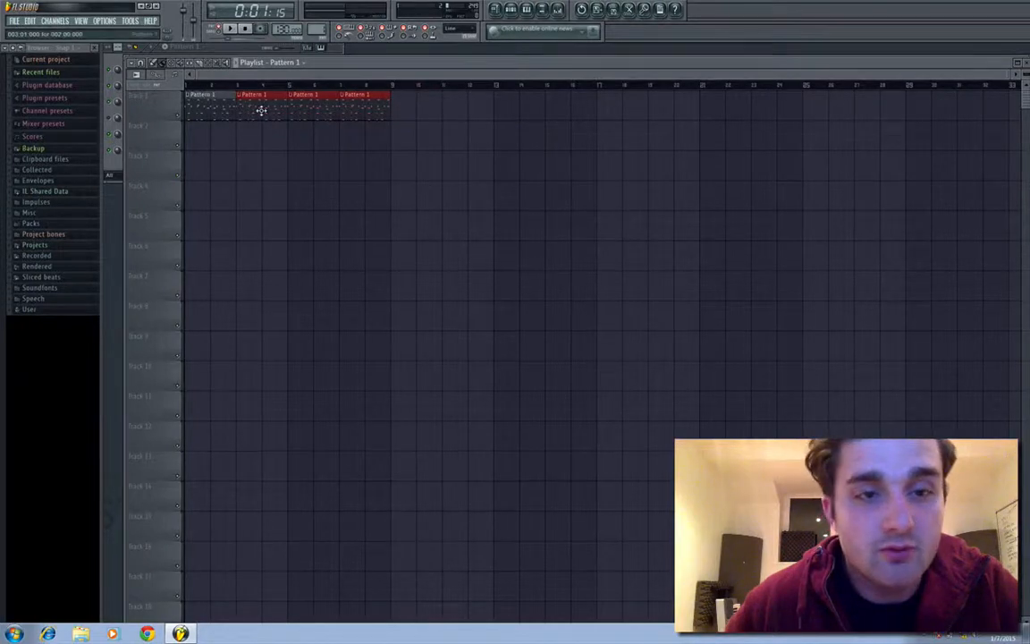
Move the playlist clear of the channel list, deselect its clips, and open the 3xOsc channel's piano roll showing the whole pattern.
drag(320, 67, 305, 170)
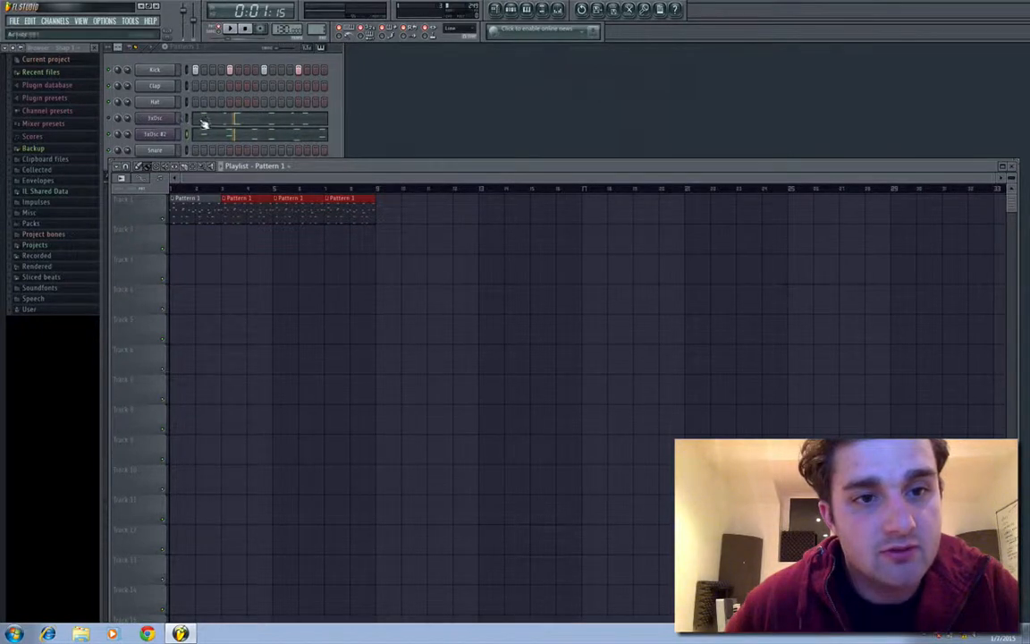
mouse_move(384, 232)
mouse_down()
mouse_move(567, 230)
mouse_move(380, 241)
mouse_move(575, 234)
mouse_move(401, 240)
mouse_up()
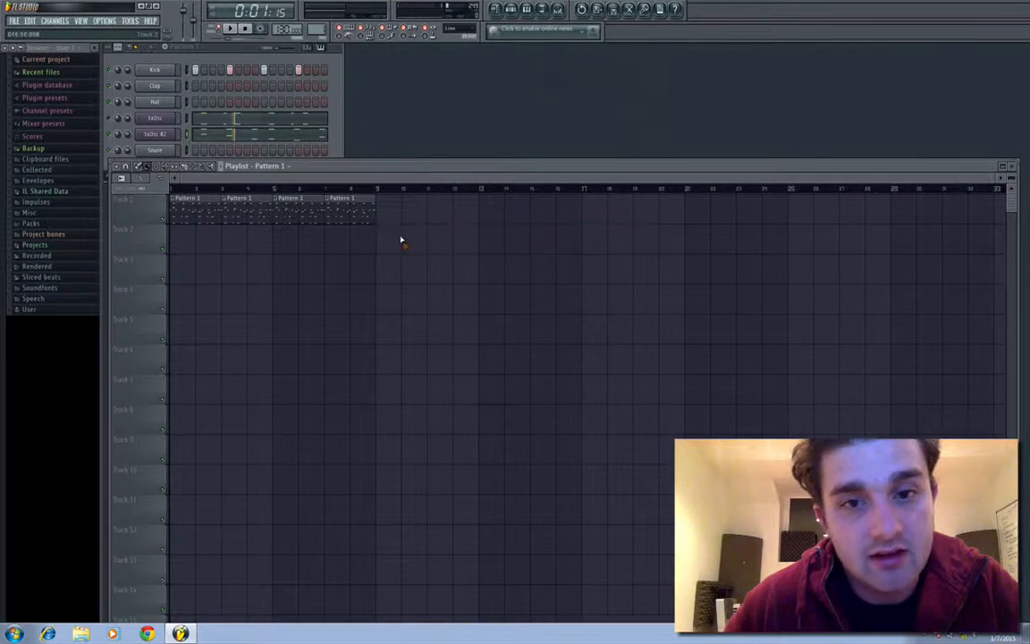
click(113, 119)
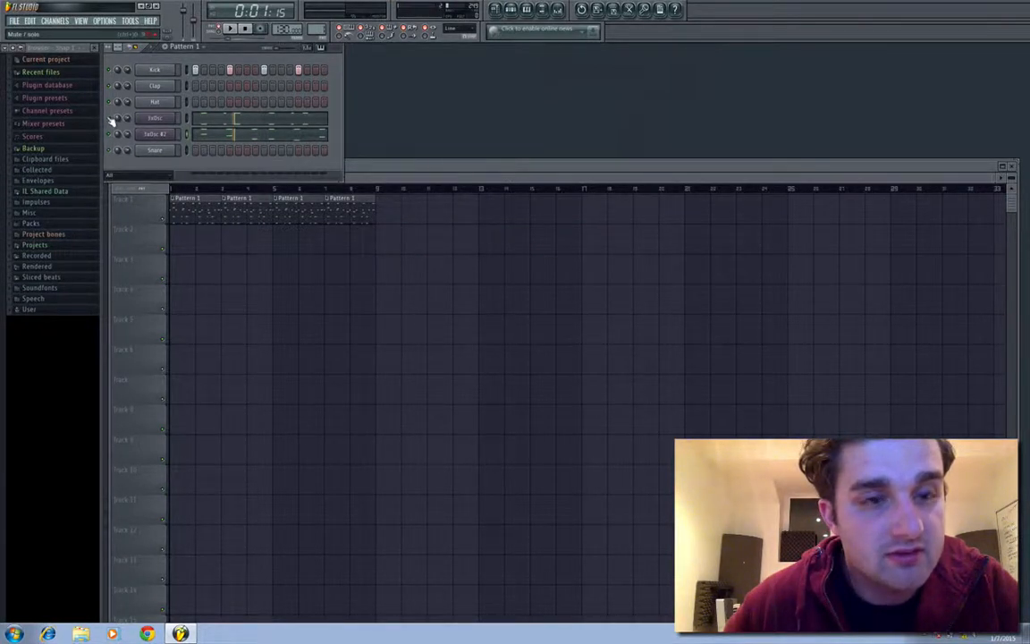
right_click(155, 118)
click(202, 119)
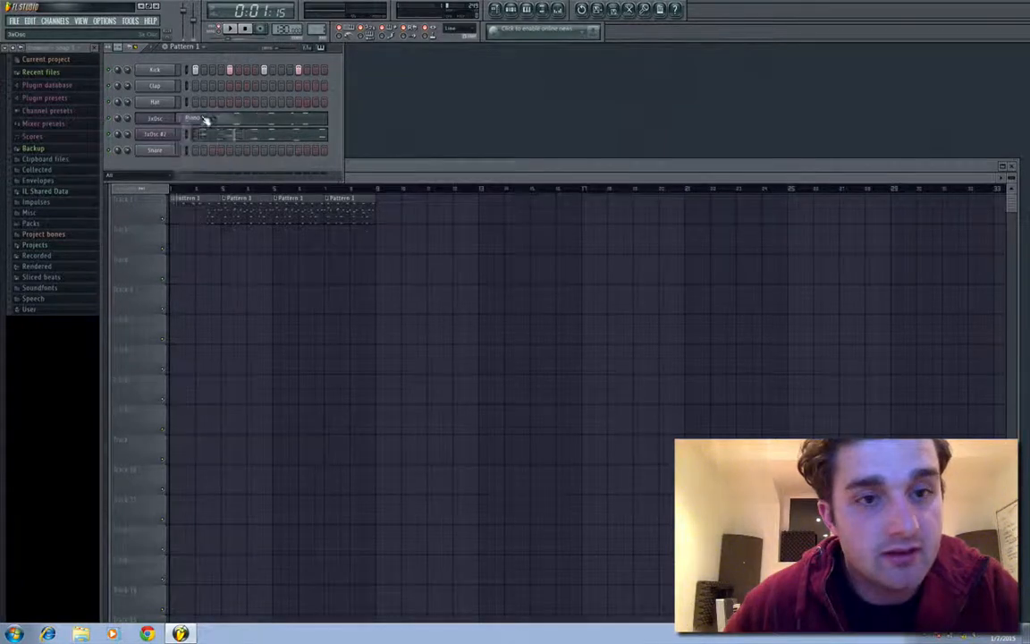
key(ctrl+a)
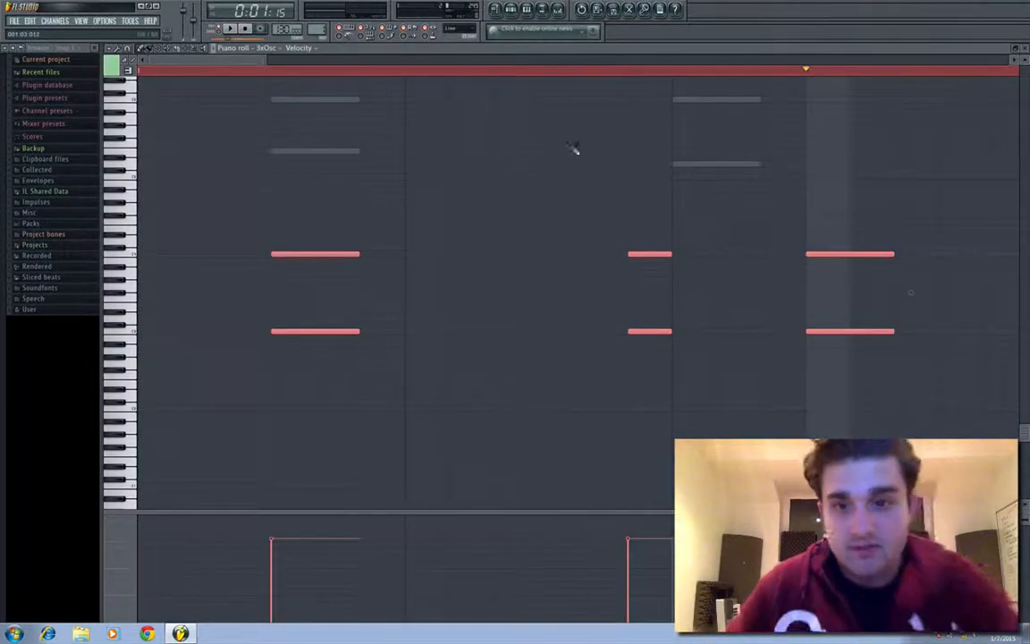
drag(267, 62, 885, 72)
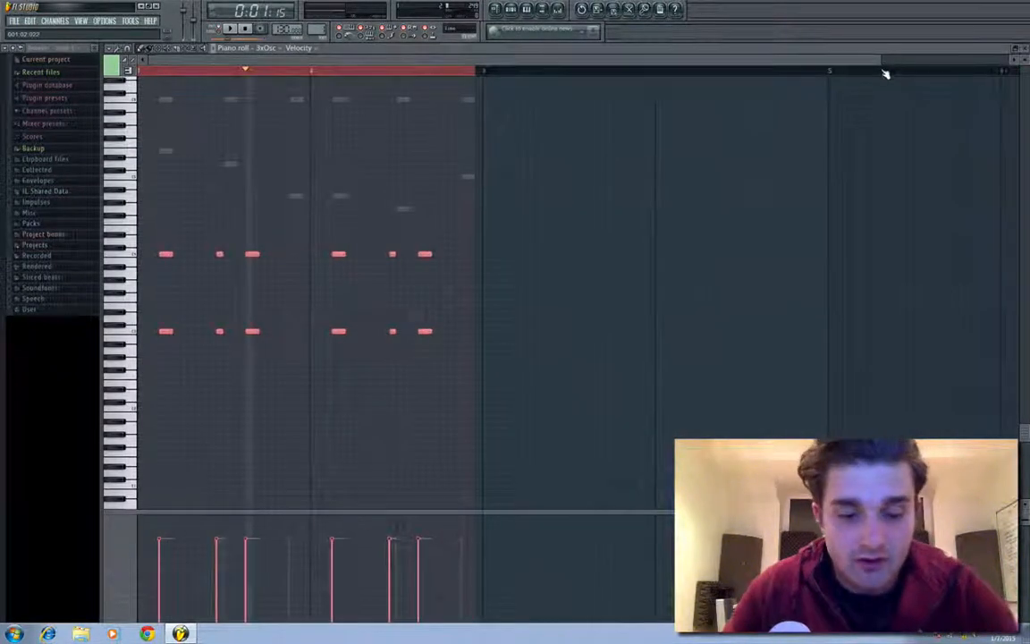
Delete all the 3xOsc notes in both the upper and lower rows of the piano roll.
right_click(424, 254)
right_click(252, 254)
right_click(172, 254)
right_click(219, 254)
right_click(338, 253)
right_click(391, 254)
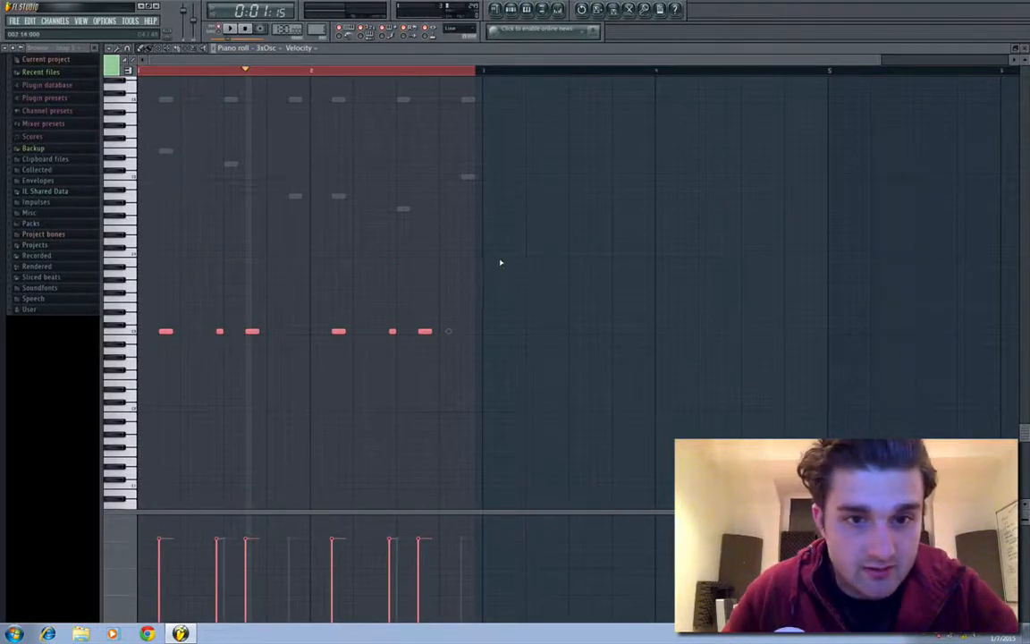
right_click(167, 332)
right_click(219, 332)
right_click(252, 332)
right_click(425, 331)
right_click(391, 332)
right_click(337, 332)
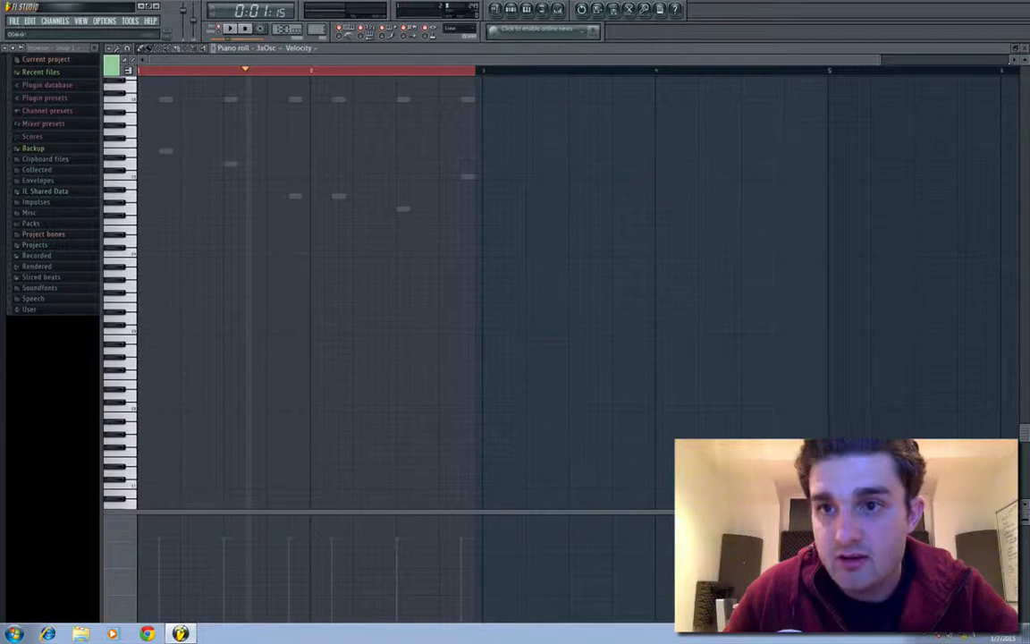
Switch to Pattern 2, paste the removed 3xOsc notes into the 3xOsc piano roll there, and close the piano roll.
click(1024, 49)
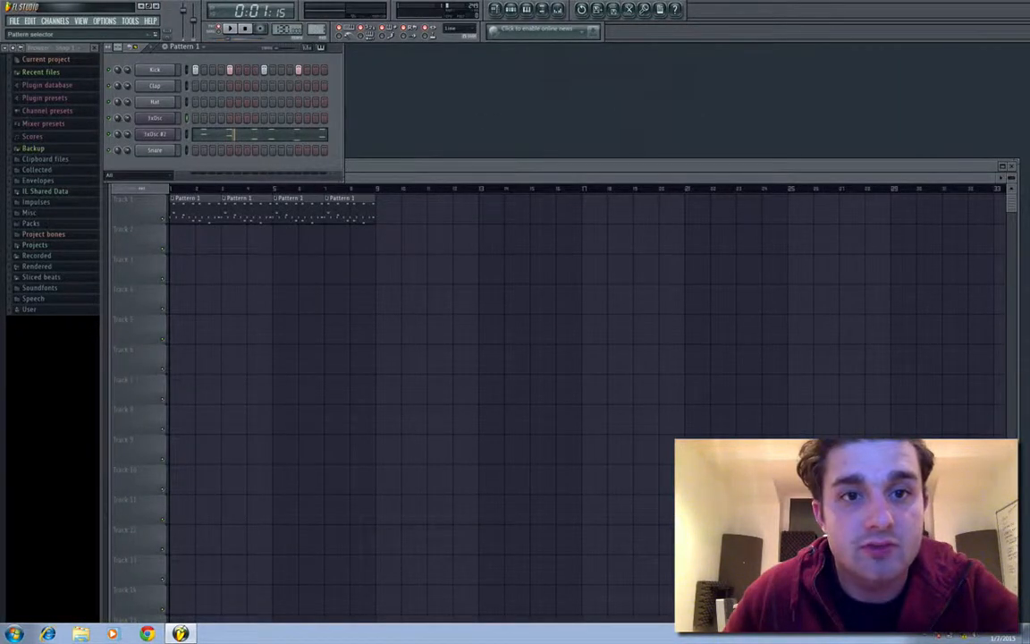
right_click(168, 119)
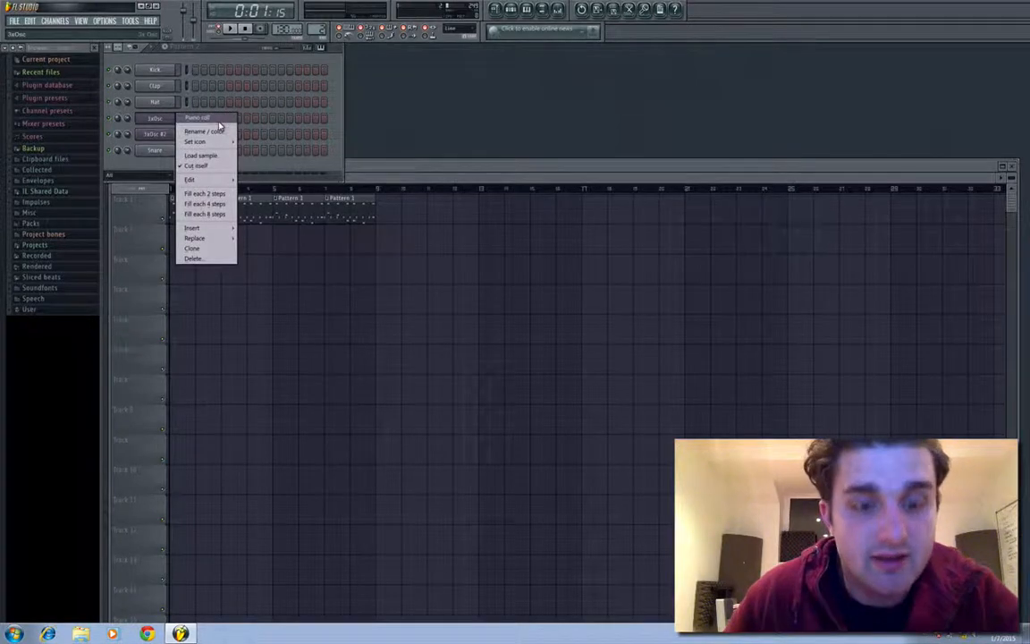
click(212, 119)
click(1024, 49)
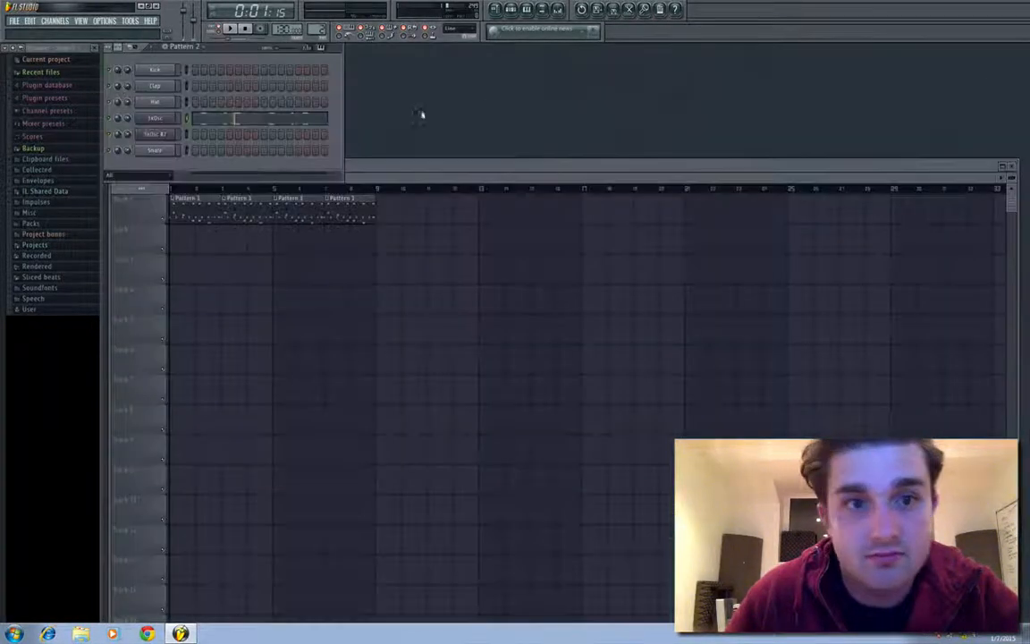
Fill bars 9 to 16 with four Pattern 2 clips on Track 2 and four more Pattern 1 clips on Track 1.
click(385, 207)
right_click(404, 199)
drag(391, 229, 542, 230)
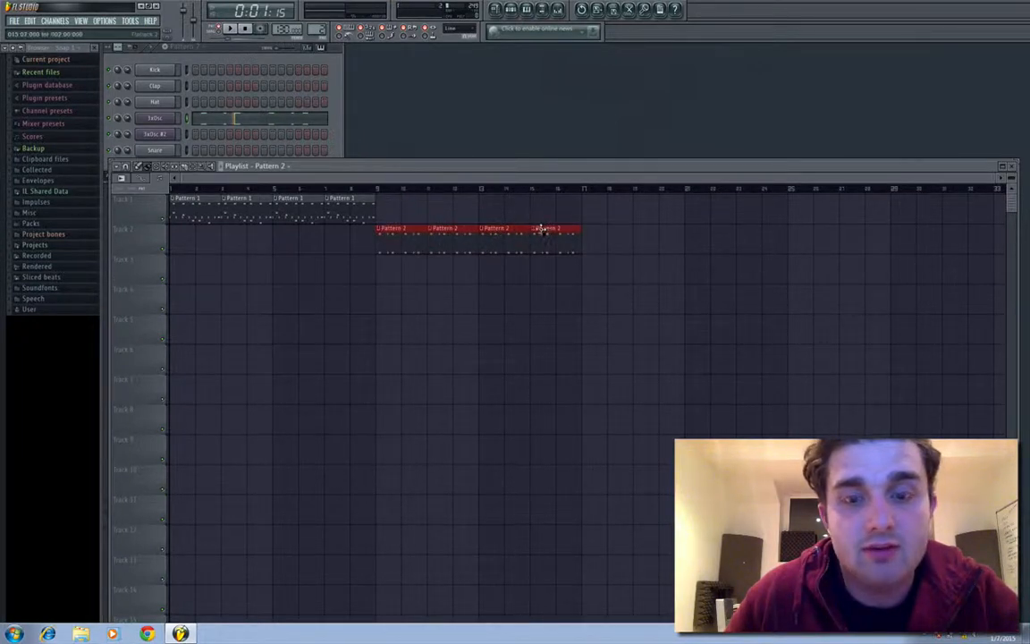
click(356, 198)
drag(416, 199, 564, 201)
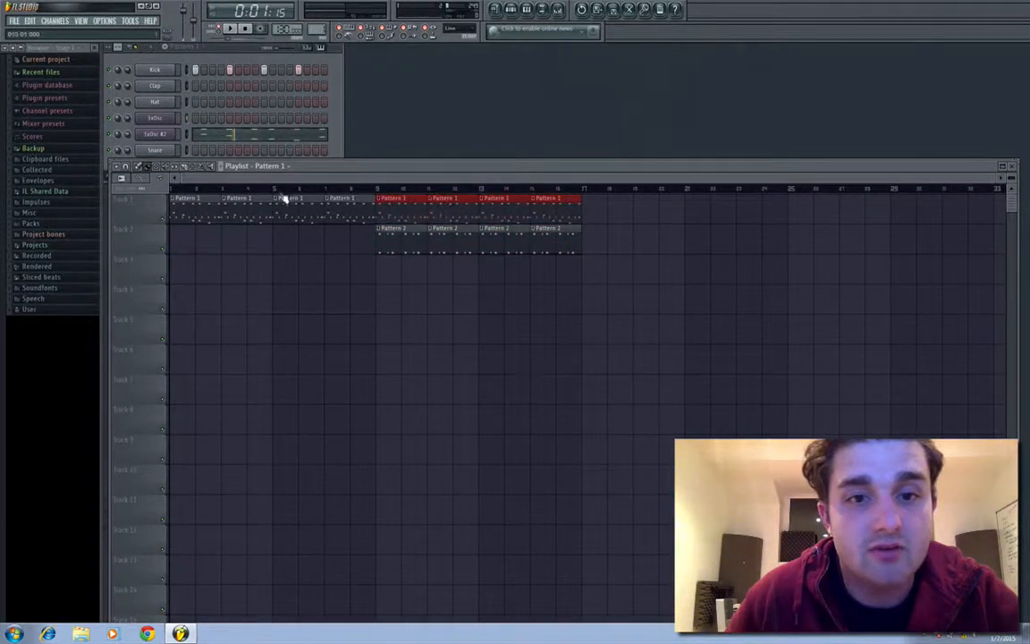
Play the arrangement from bar 5 with the mixer open, and stop playback.
drag(258, 189, 275, 190)
key(space)
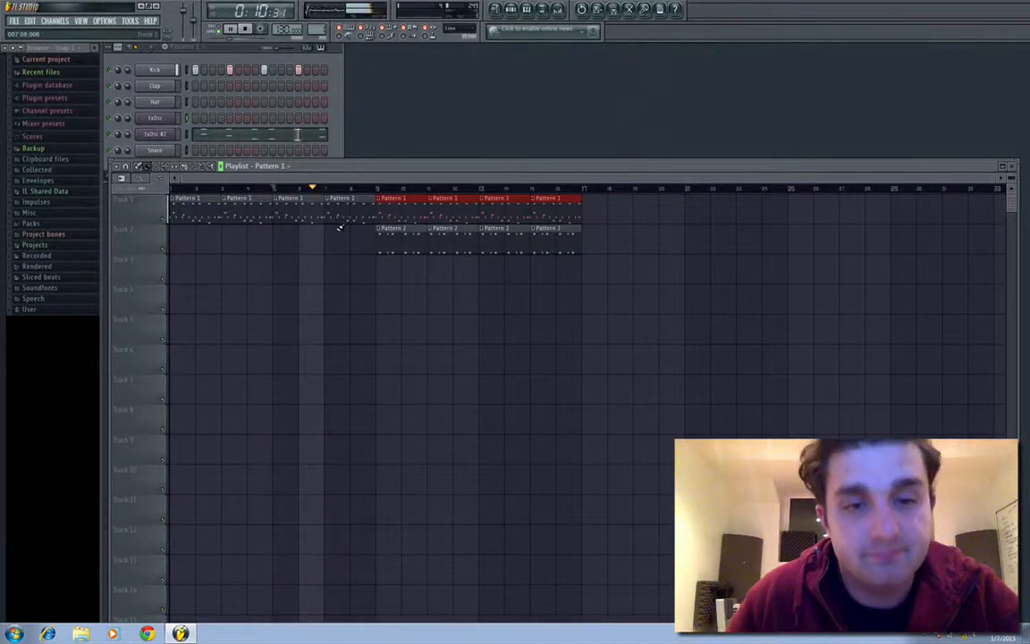
click(559, 11)
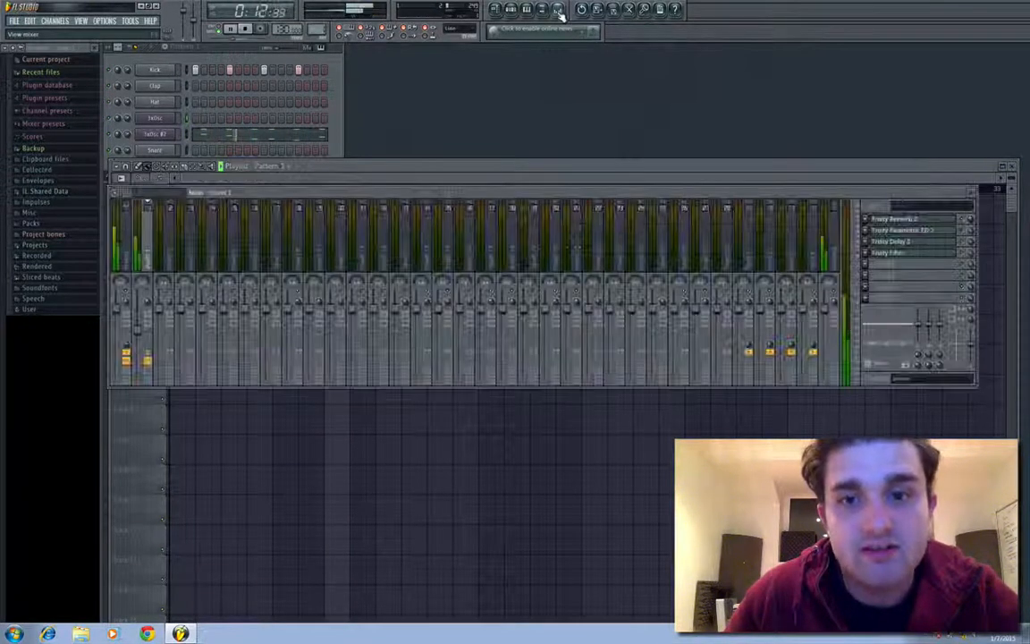
click(245, 28)
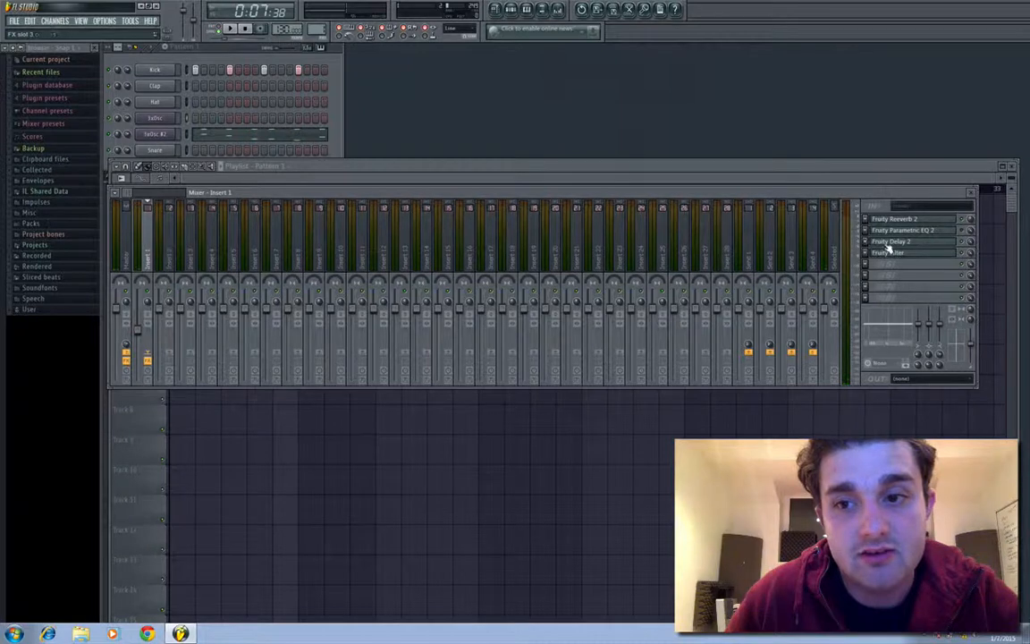
Create an automation clip for the mute switch of Fruity Delay 2 on Insert 1 and bring the playlist forward.
right_click(966, 243)
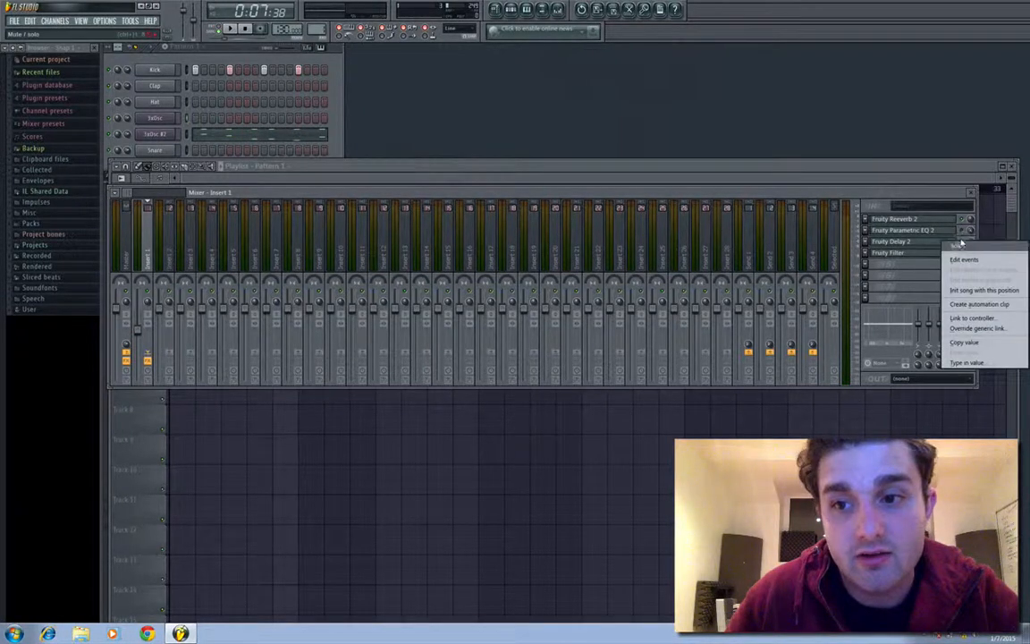
click(977, 303)
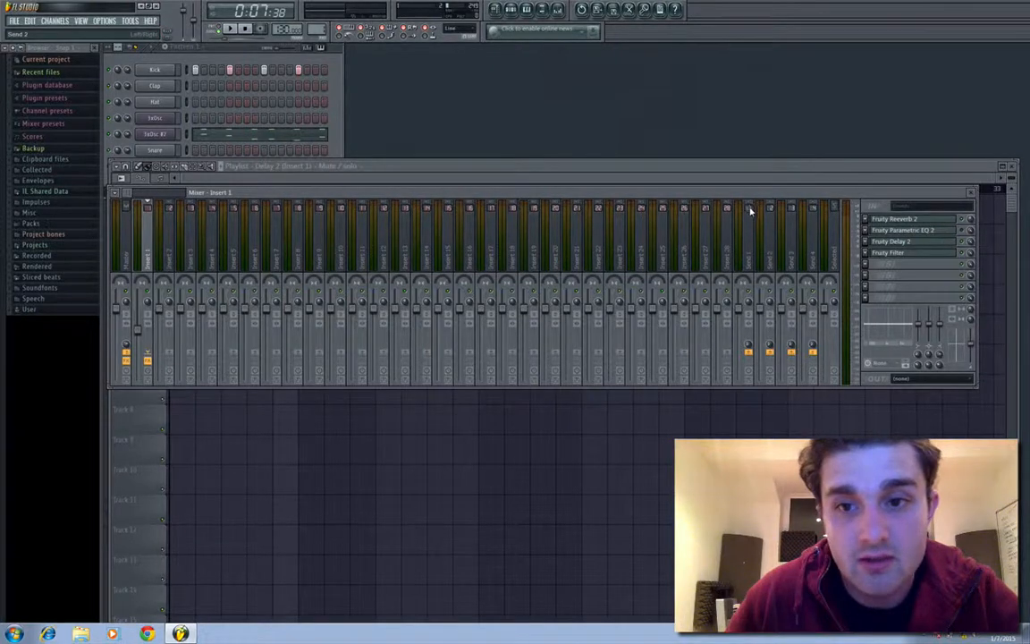
mouse_move(741, 168)
mouse_down()
mouse_move(748, 215)
mouse_move(743, 169)
mouse_up()
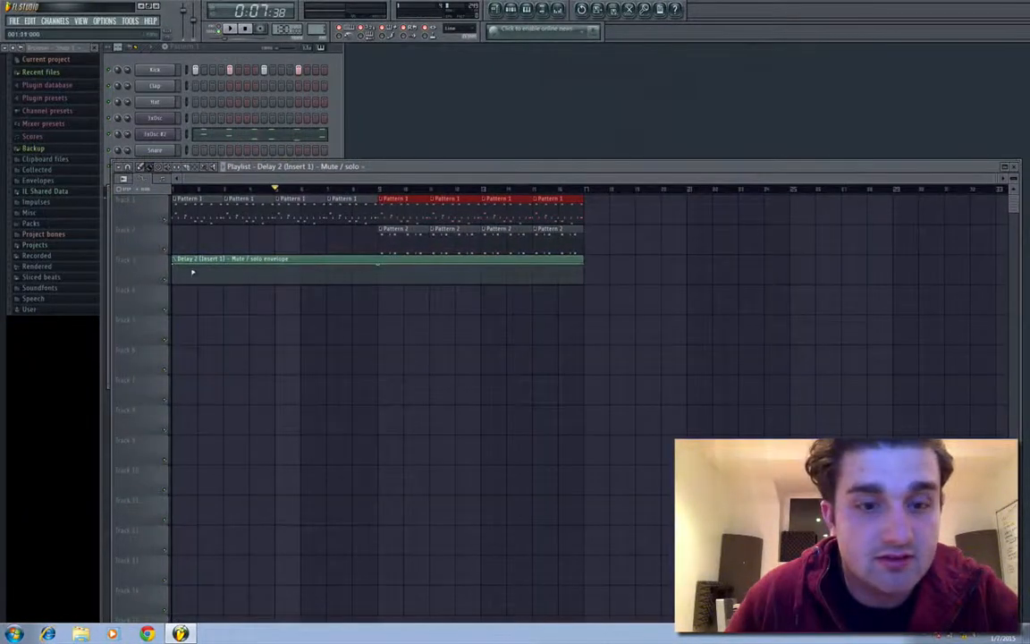
Shape the Delay 2 mute envelope to stay up until bar 9, drop straight to the minimum and stay there until the end.
click(385, 275)
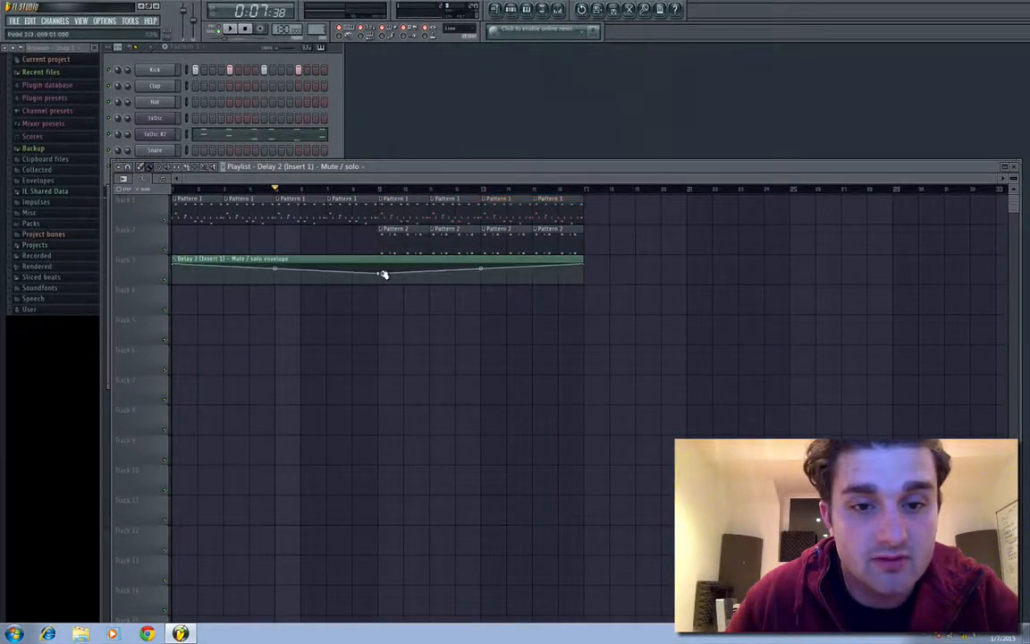
mouse_move(382, 275)
mouse_down()
mouse_move(404, 267)
mouse_move(383, 260)
mouse_move(383, 289)
mouse_up()
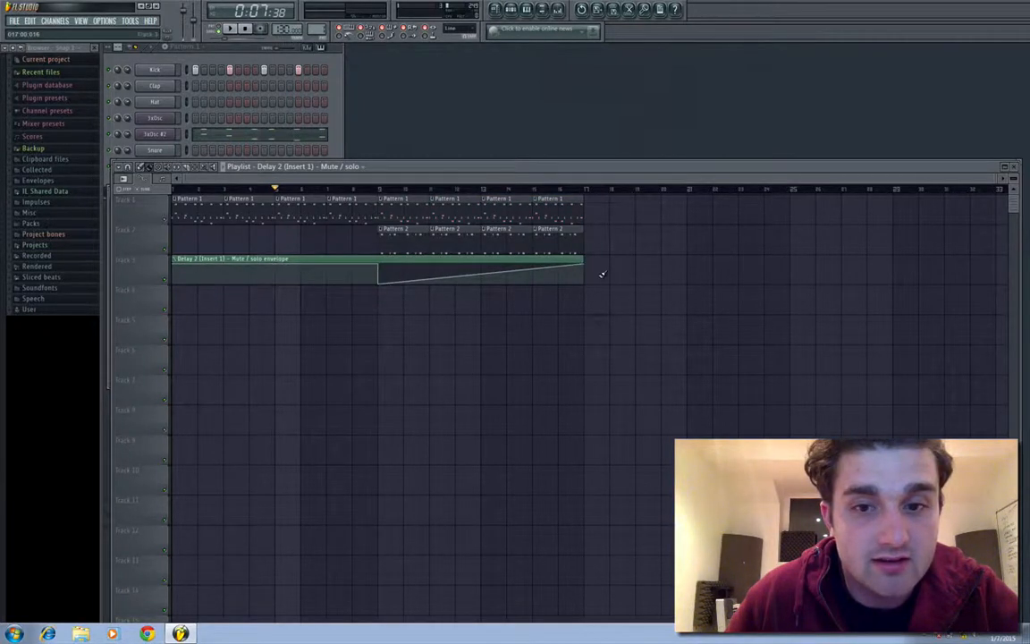
drag(584, 264, 531, 277)
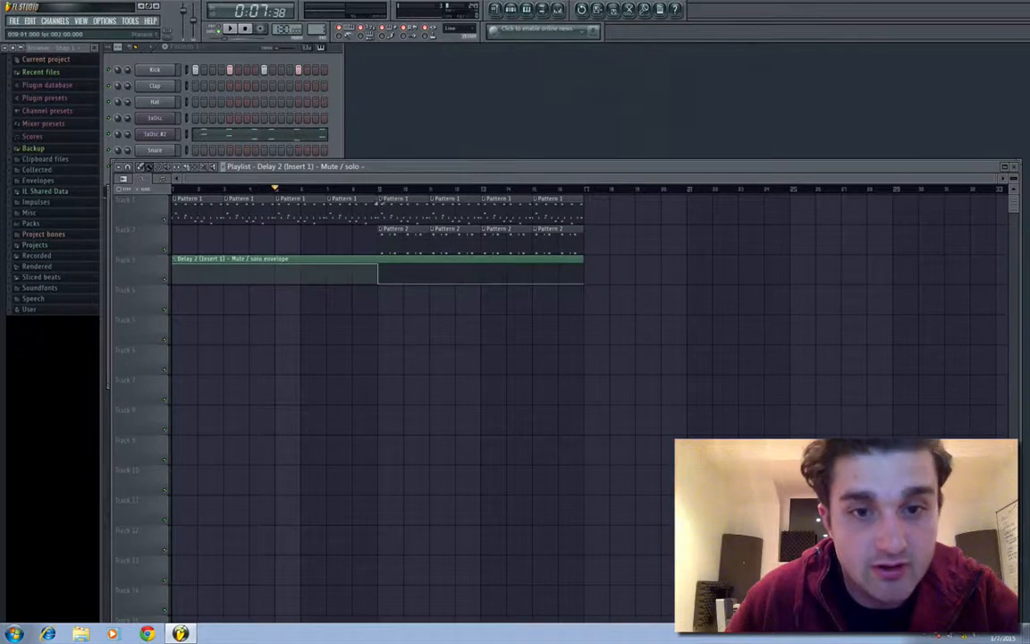
Play the arrangement from bar 7 and lower the mixer volumes of Insert 2 and Insert 3.
drag(364, 189, 340, 191)
key(space)
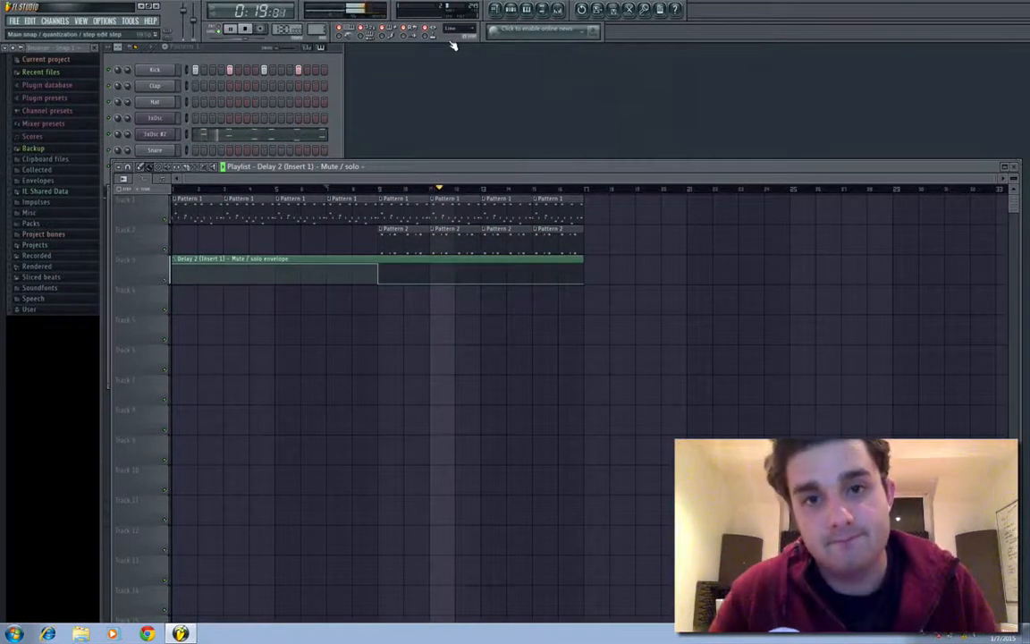
click(558, 11)
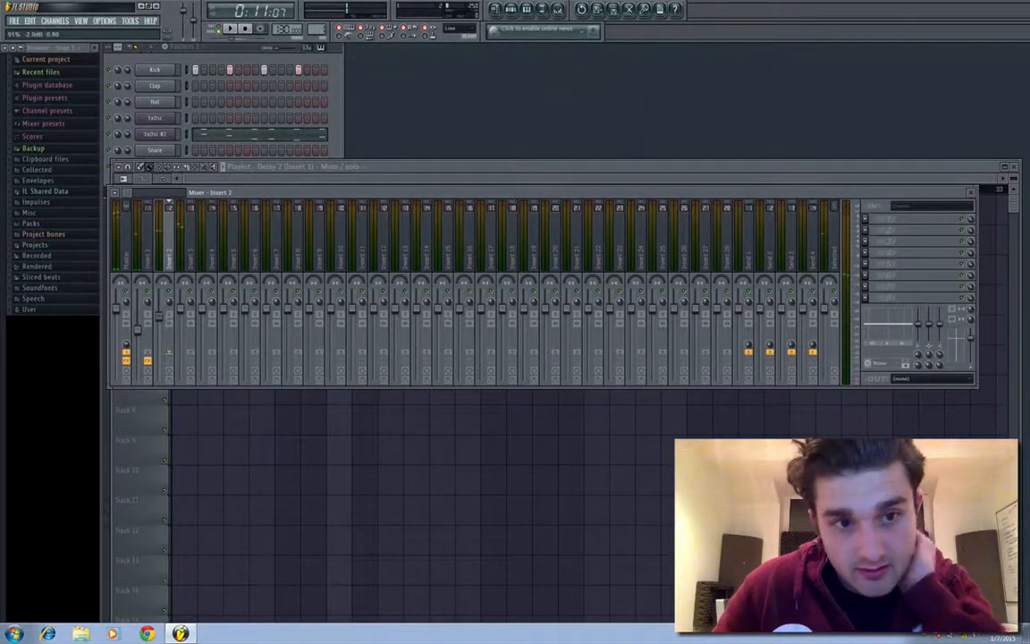
click(185, 310)
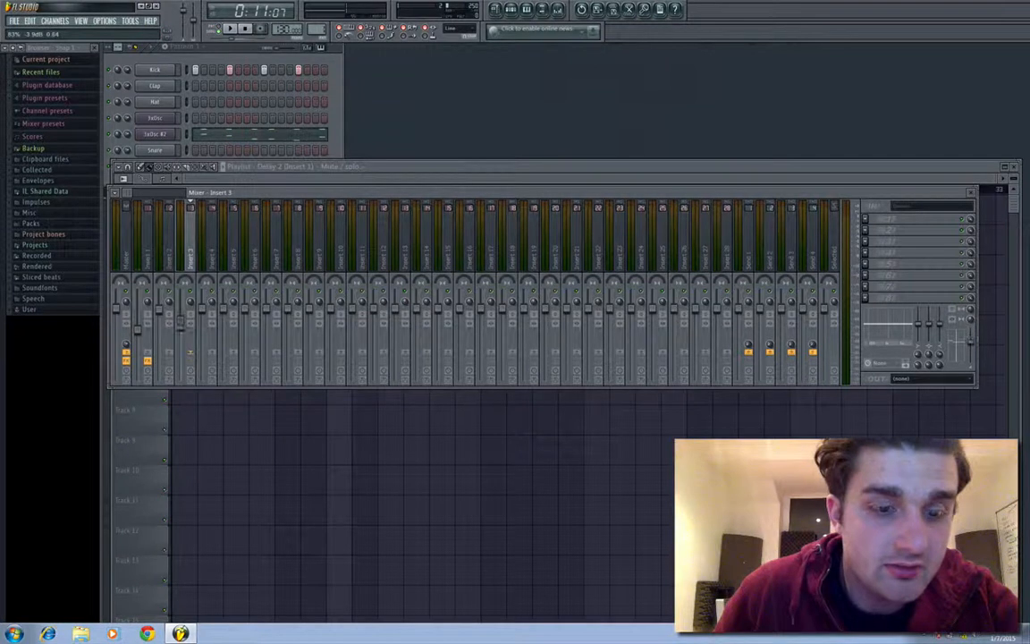
key(space)
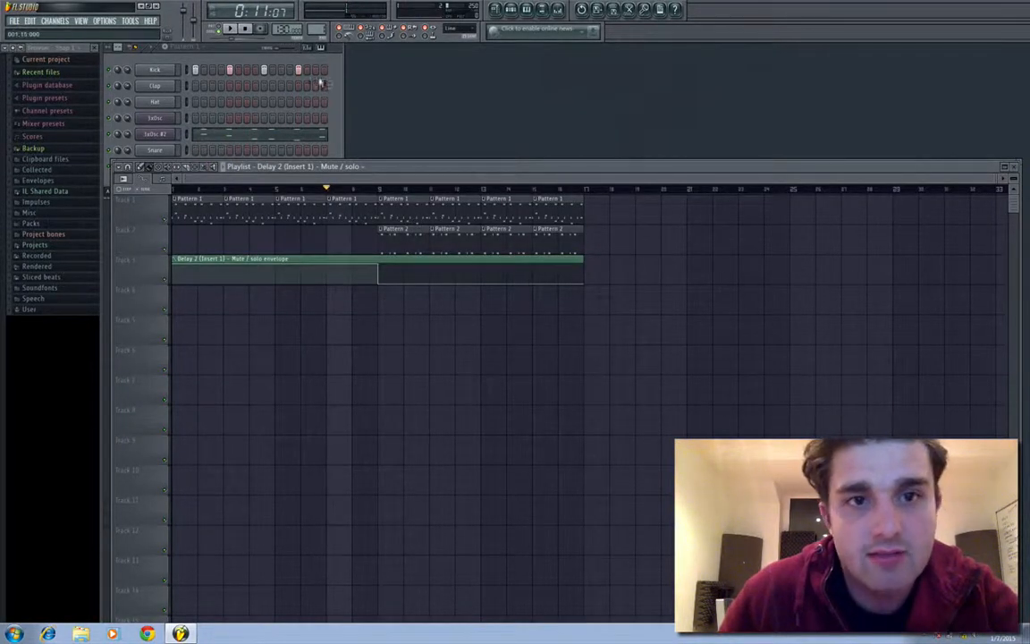
Switch to Pattern 3, fill its Hat channel on every fourth step, and play it in pattern mode.
drag(315, 29, 315, 18)
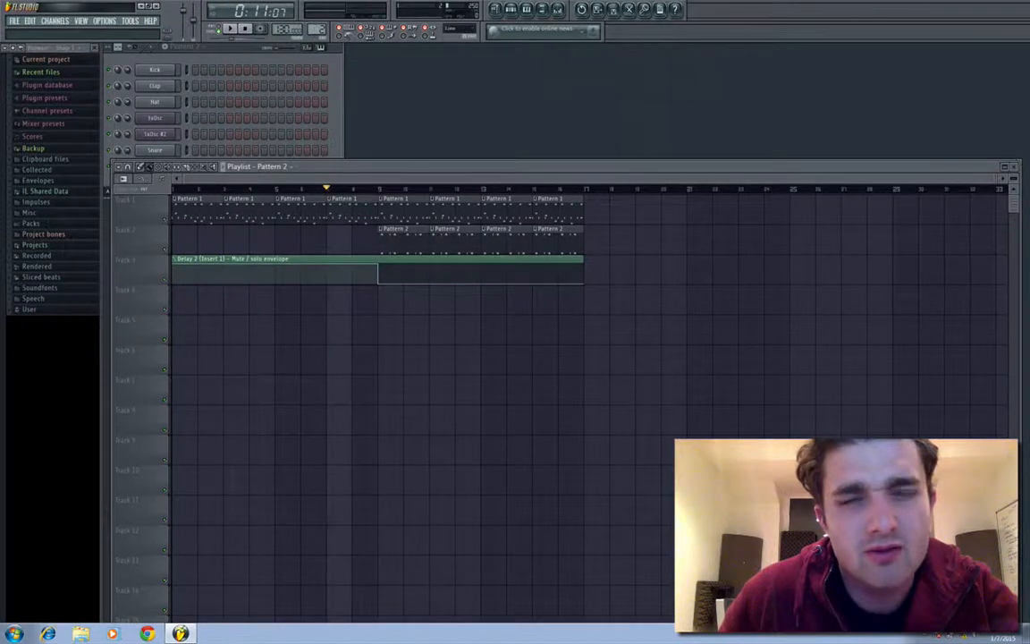
right_click(166, 104)
click(200, 188)
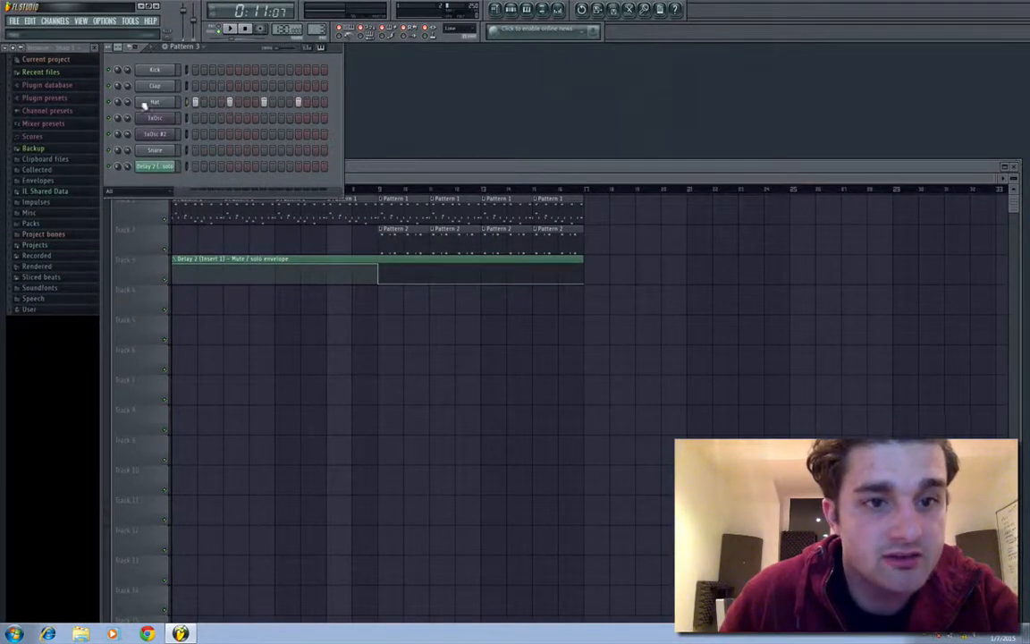
click(220, 30)
key(space)
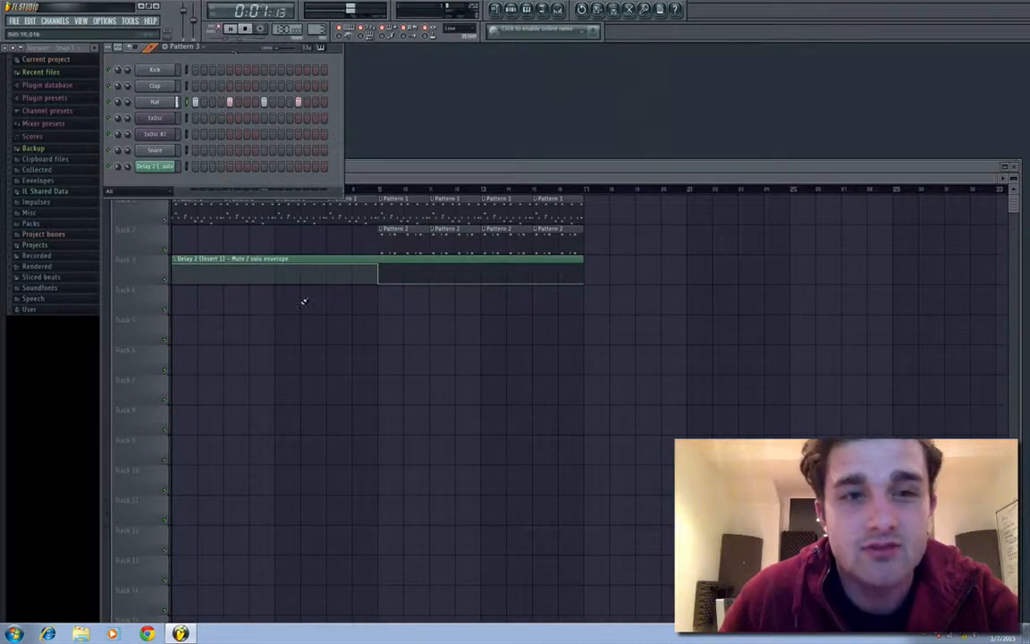
Fill bars 9 to 16 of Track 4 with eight Pattern 3 clips, stop playback and move the playlist clear of the channel list.
click(386, 293)
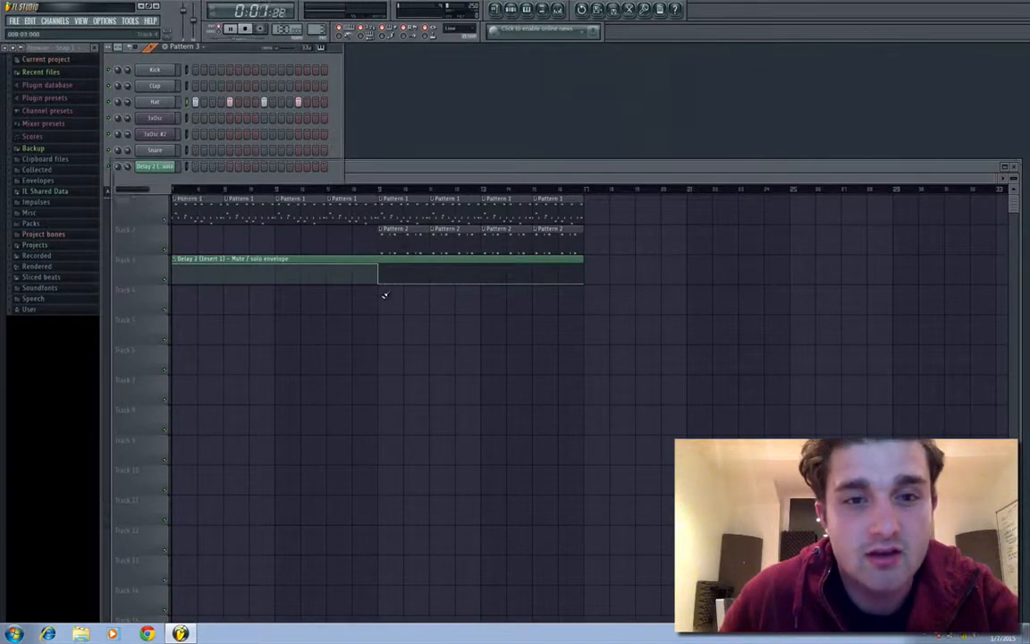
drag(381, 292, 568, 295)
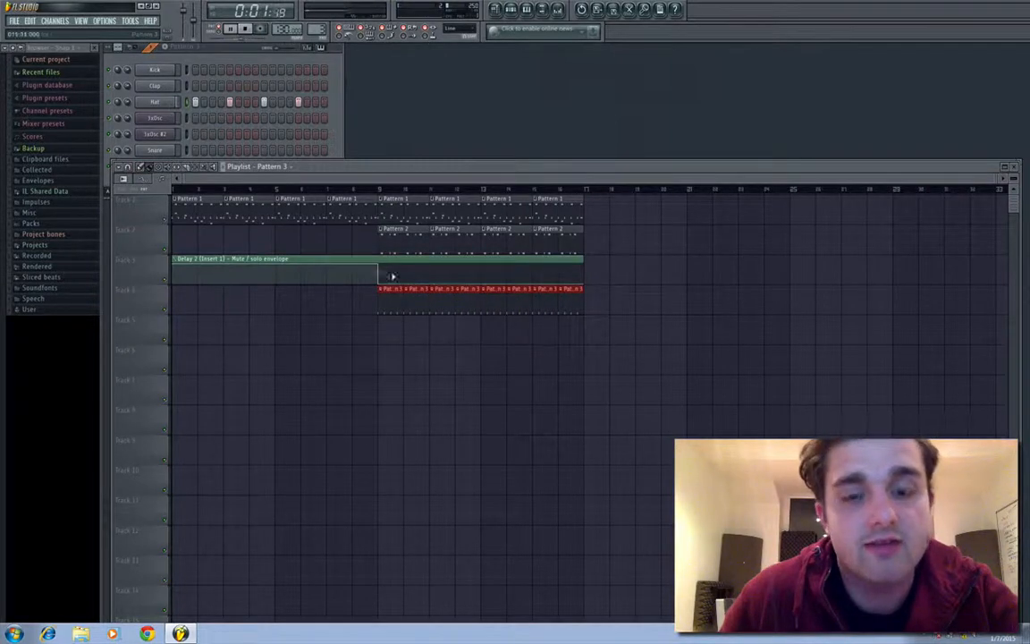
key(space)
drag(376, 172, 417, 168)
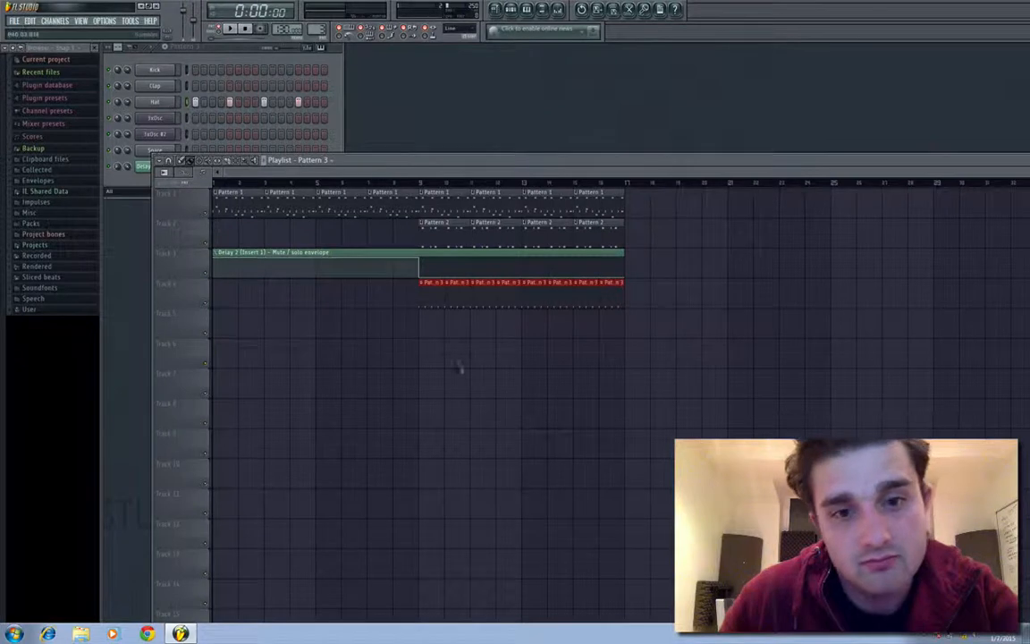
Open the Hat channel settings, add Fruity Reeverb 2 to the Hat's mixer track, Insert 5, and raise the reverb levels.
click(155, 101)
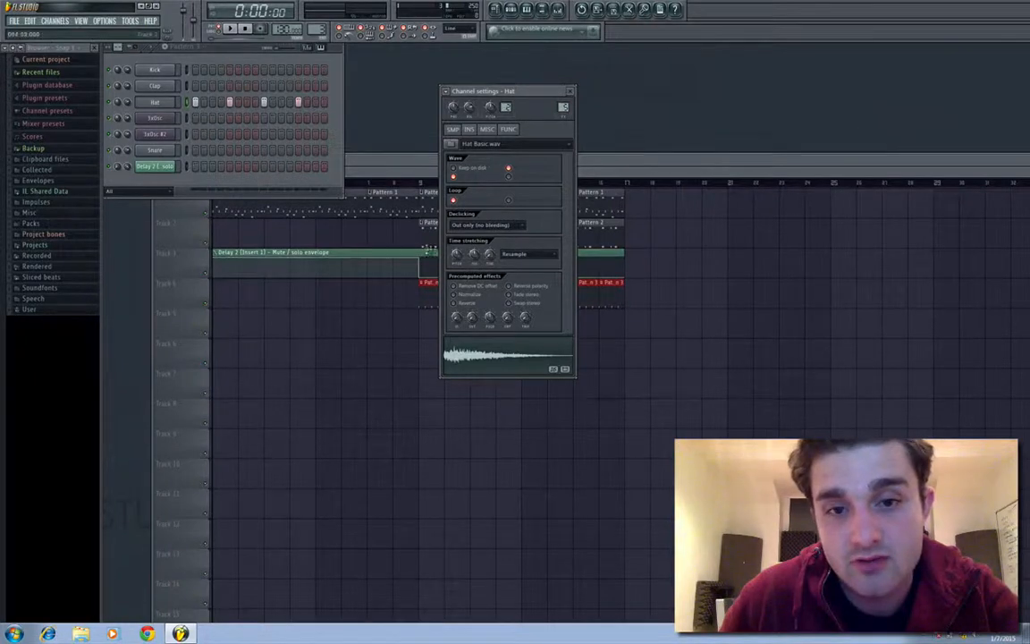
click(552, 12)
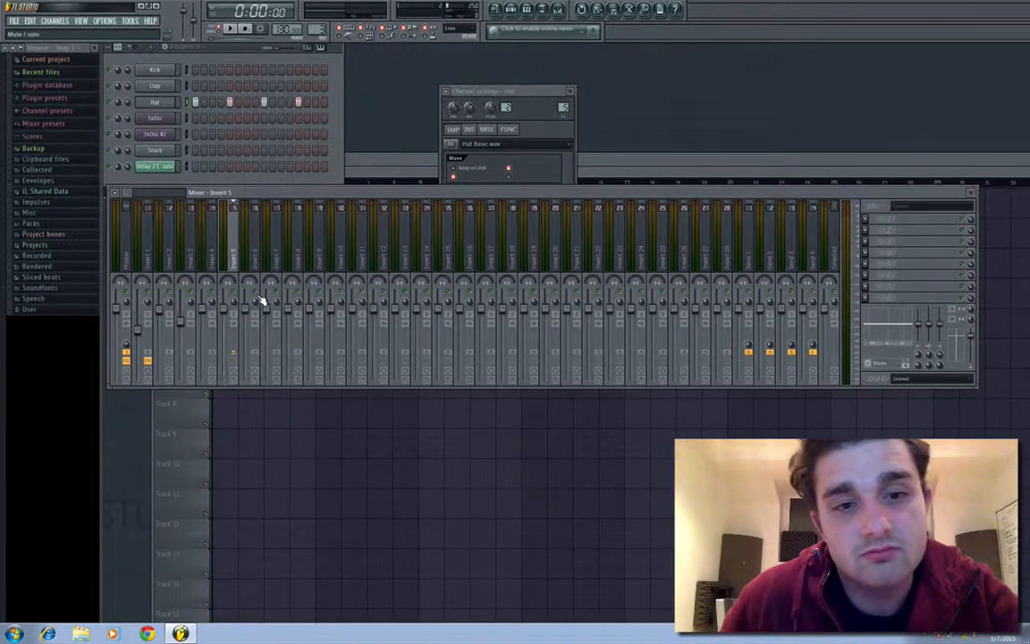
click(867, 220)
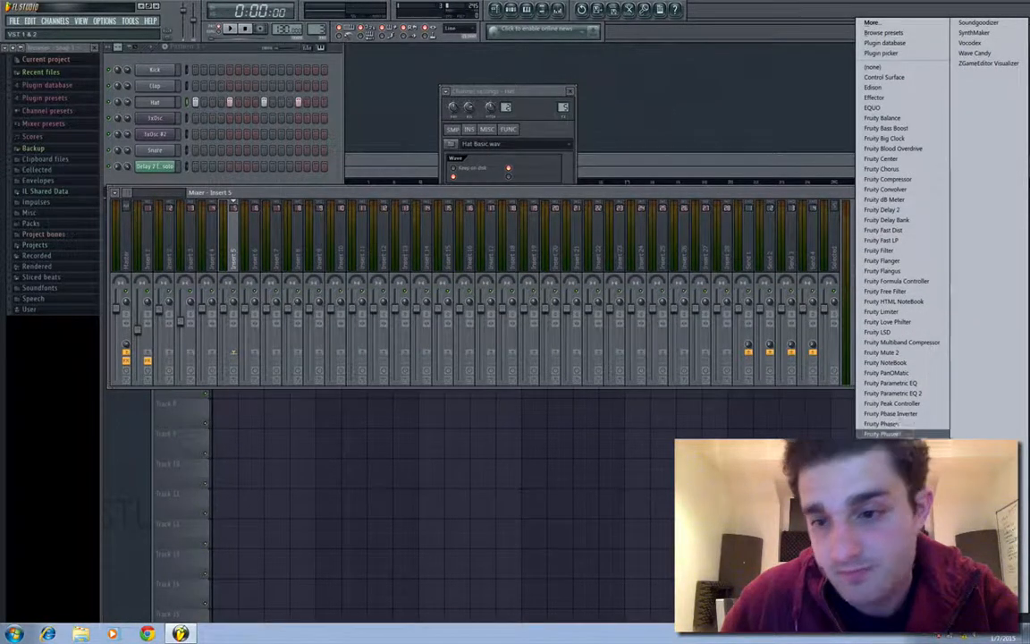
click(884, 444)
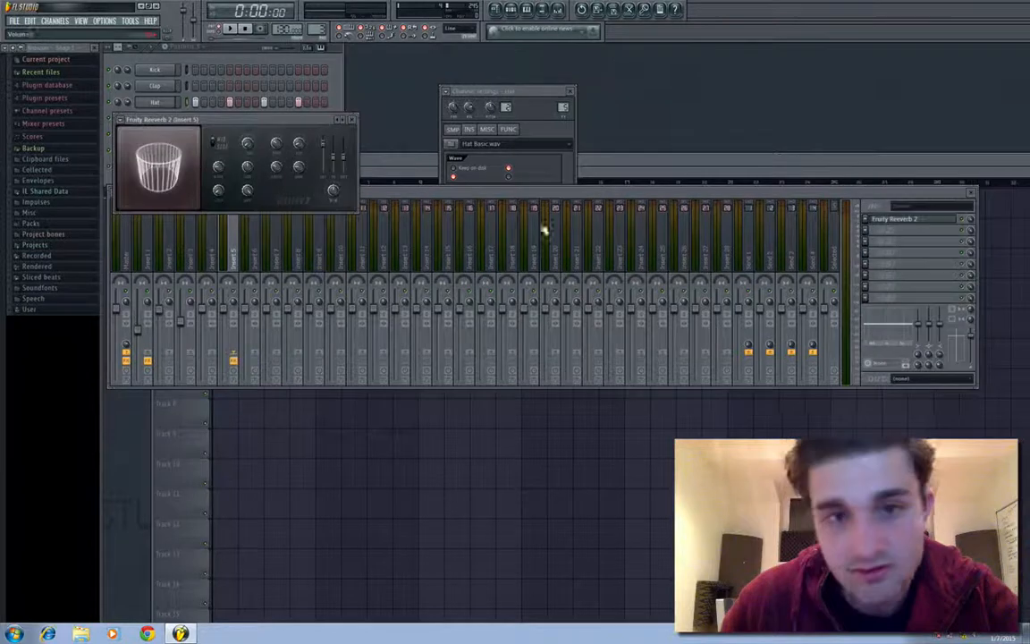
click(340, 120)
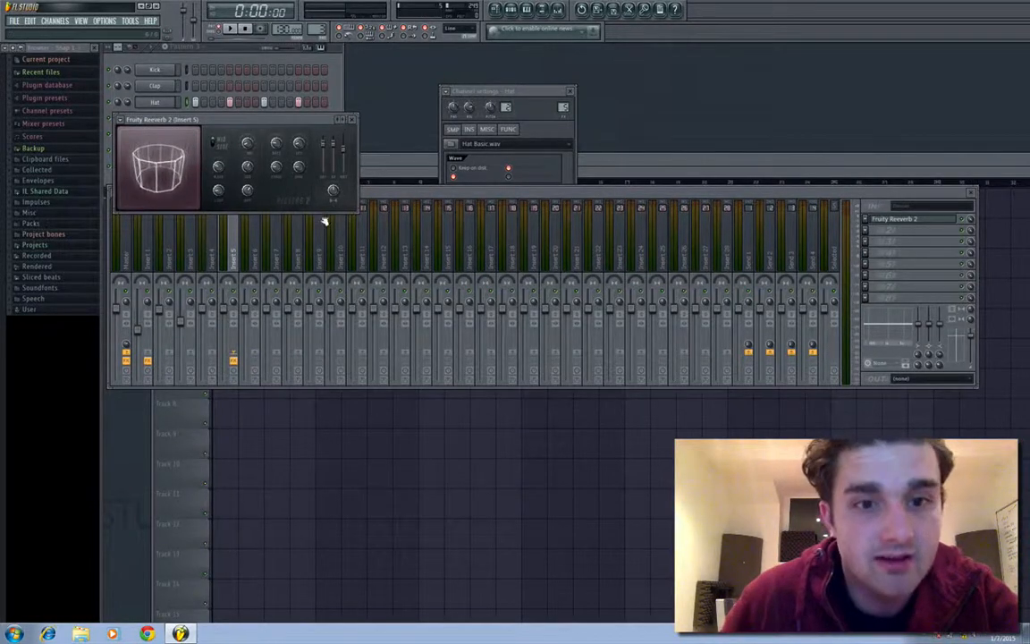
Create an automation clip for the Insert 5 volume and bring the playlist forward.
right_click(226, 305)
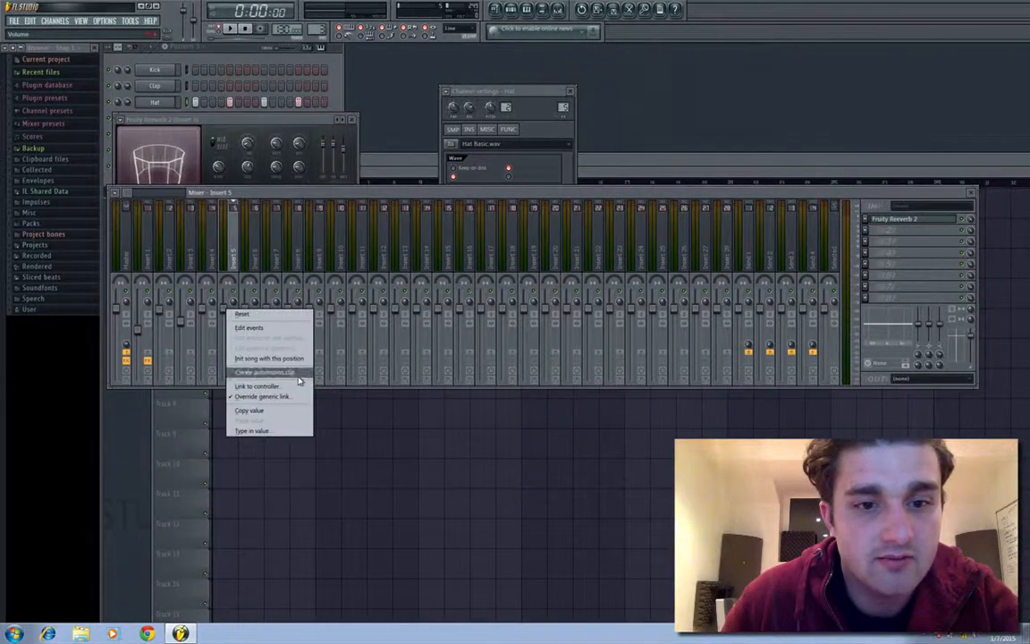
click(299, 374)
click(616, 168)
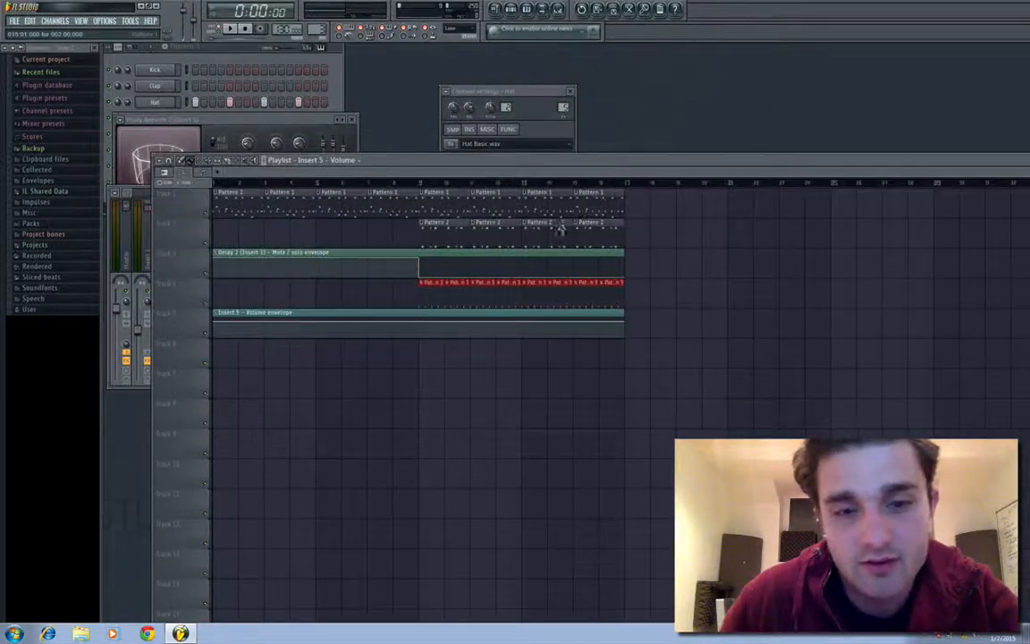
Add a point at bar 9 of the Insert 5 volume envelope, lower it, and check the Insert 5 fader in the mixer.
right_click(420, 327)
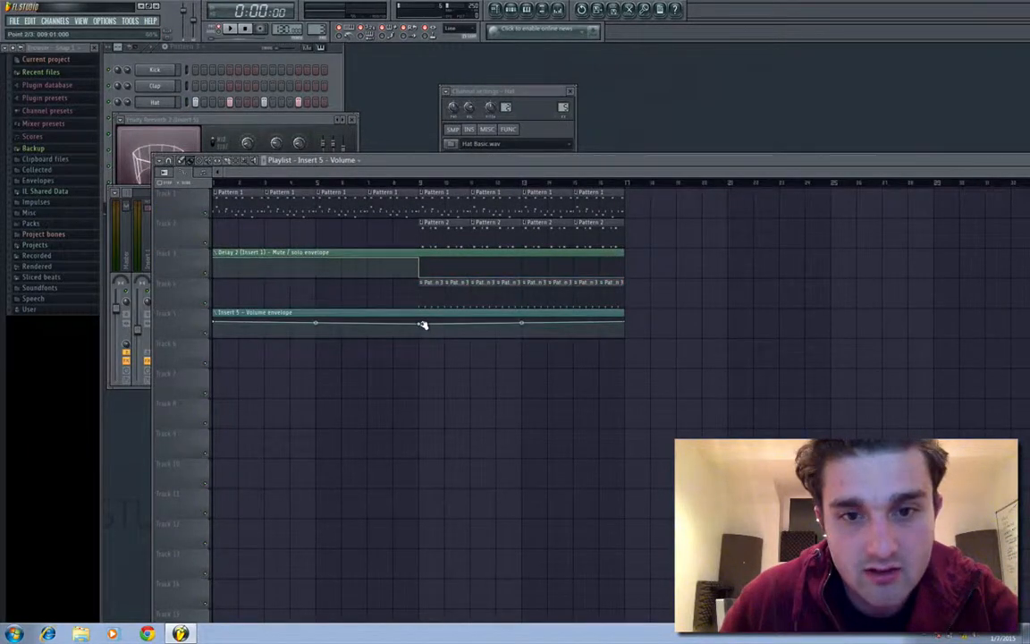
drag(423, 325, 422, 336)
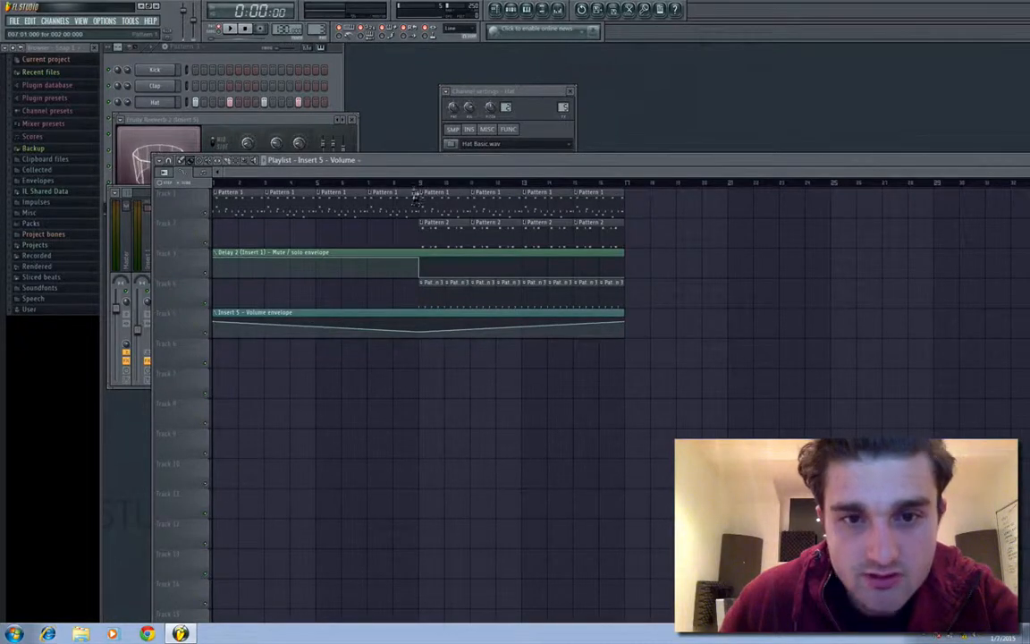
click(564, 10)
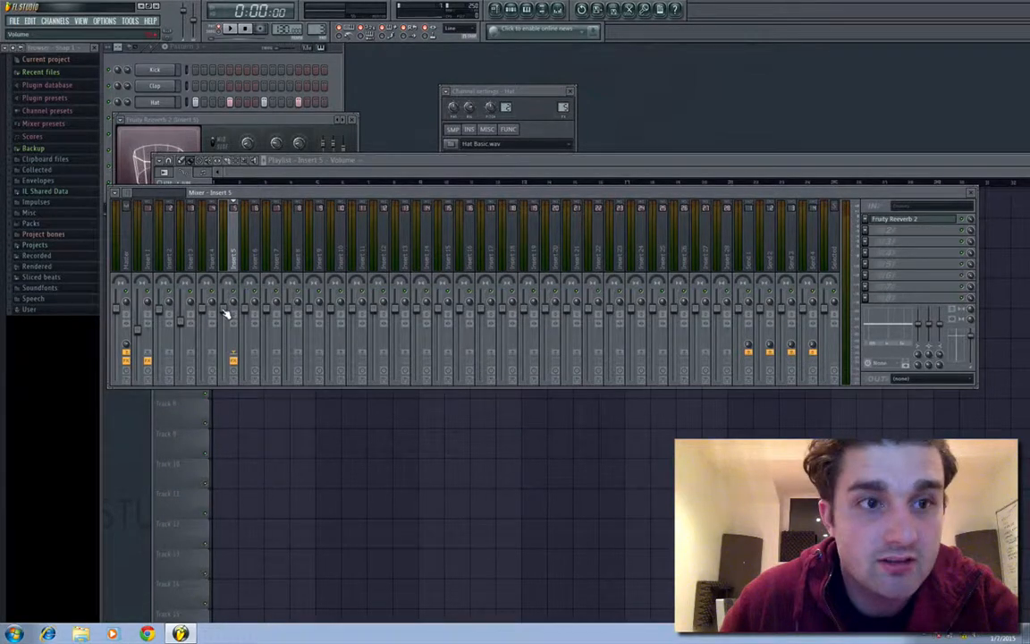
click(417, 163)
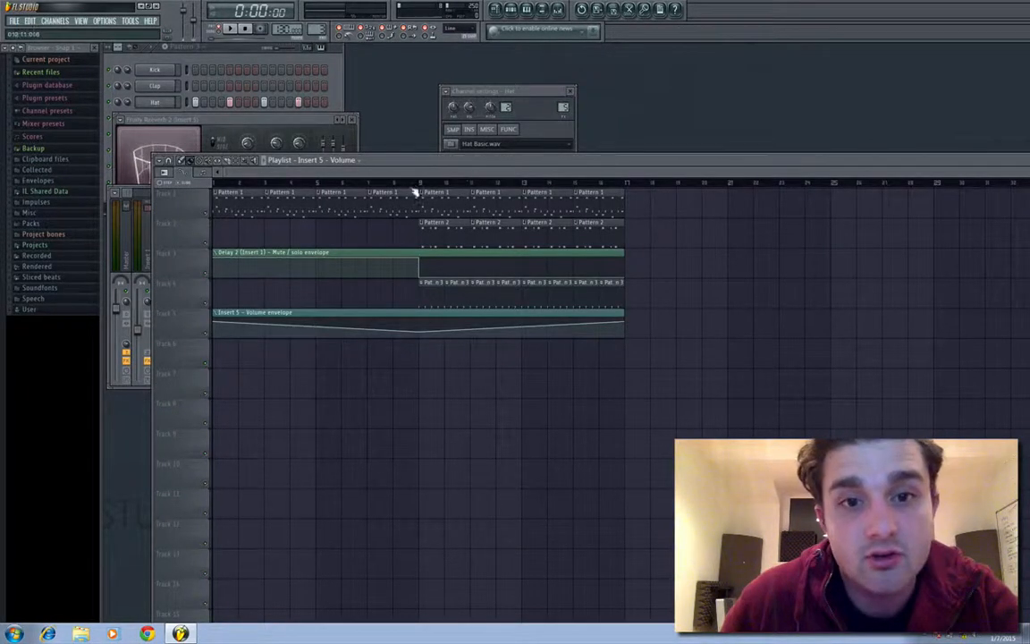
Play the song from shortly before bar 9 and slightly raise the end point of the Insert 5 volume envelope.
click(413, 186)
click(394, 185)
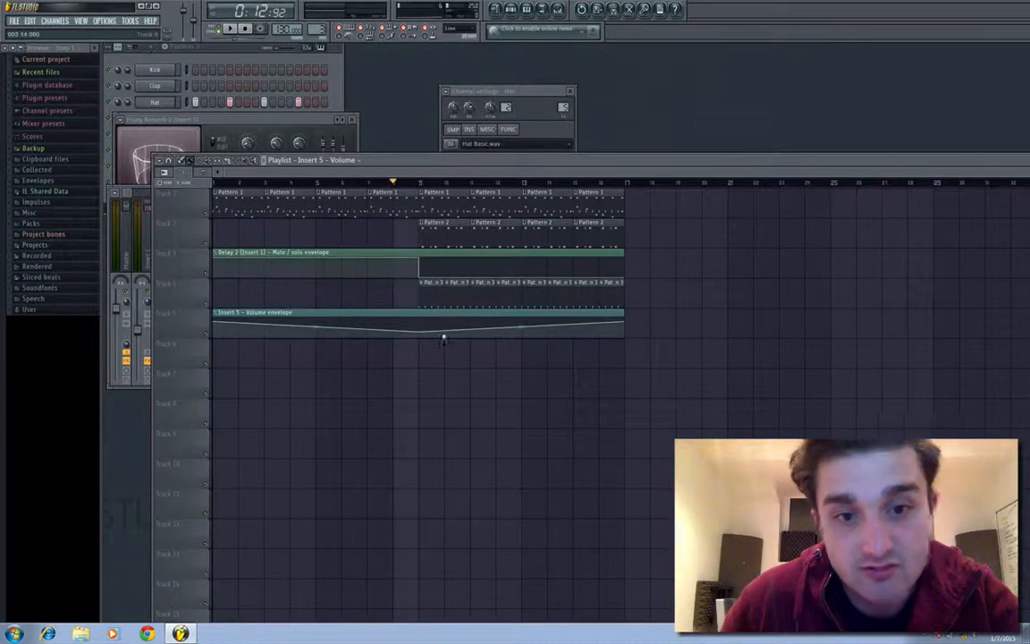
key(space)
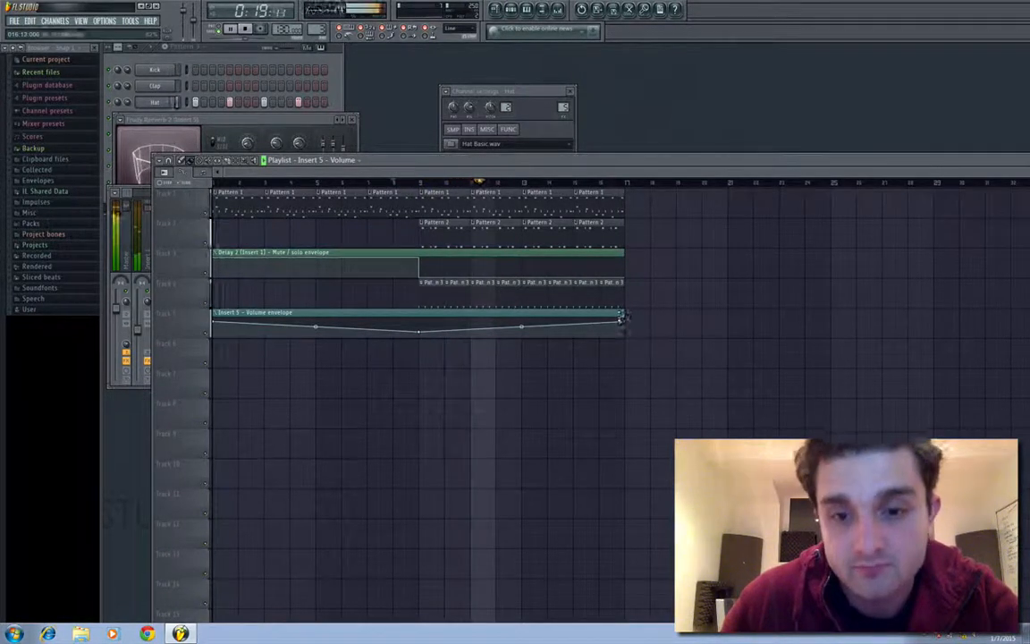
drag(627, 321, 628, 318)
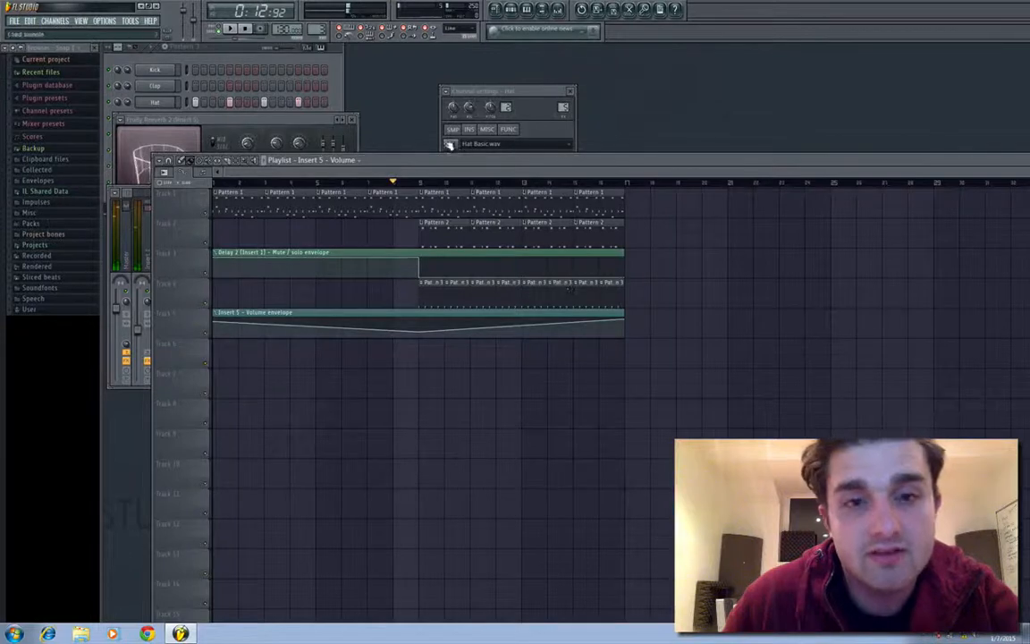
Close the playlist, the mixer, the Fruity Reeverb 2 window and the Hat channel settings.
drag(812, 161, 648, 195)
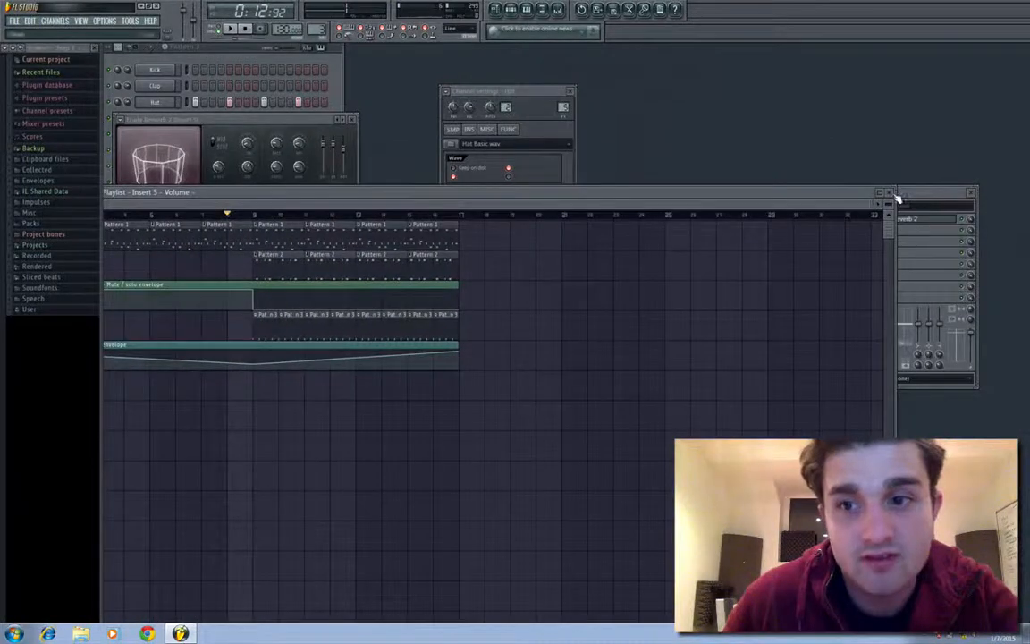
click(890, 193)
click(972, 193)
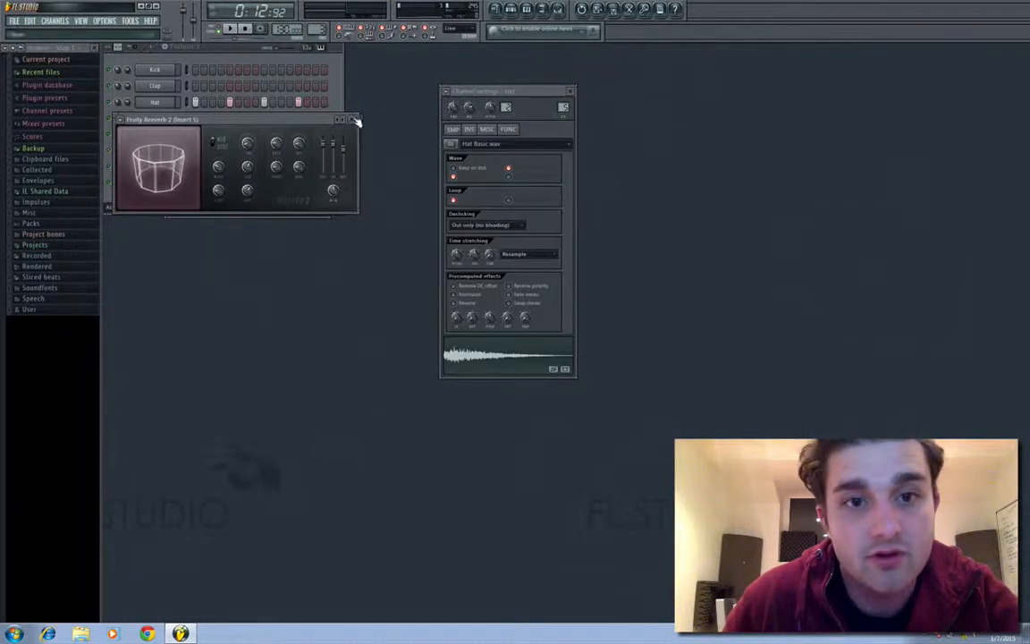
click(354, 119)
click(570, 91)
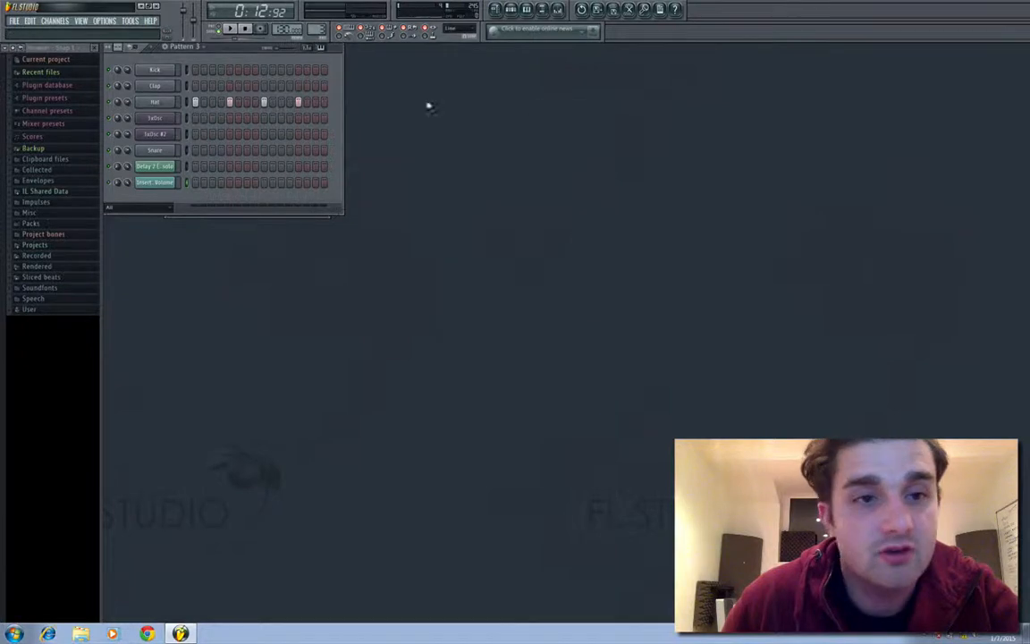
Insert a new 3x Osc channel on mixer track 6 and audition its sound.
right_click(156, 134)
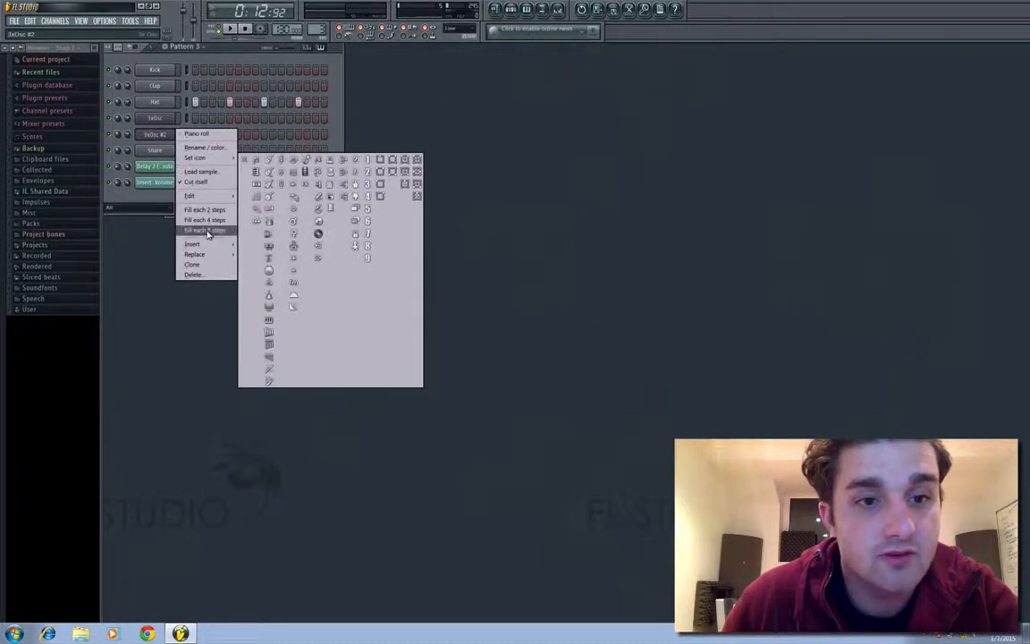
mouse_move(208, 245)
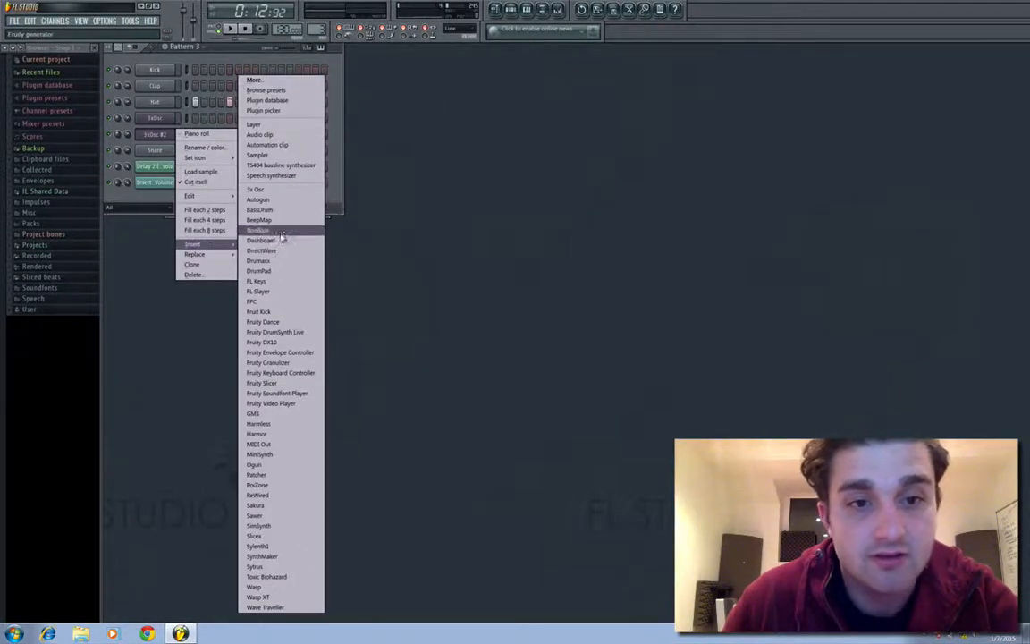
click(264, 190)
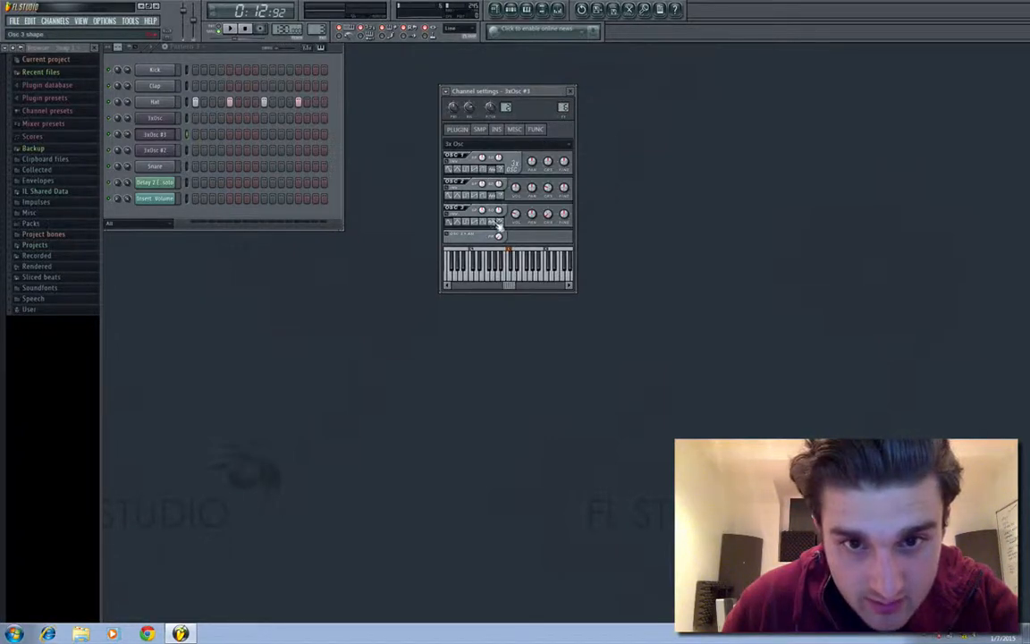
click(514, 277)
click(514, 278)
click(514, 278)
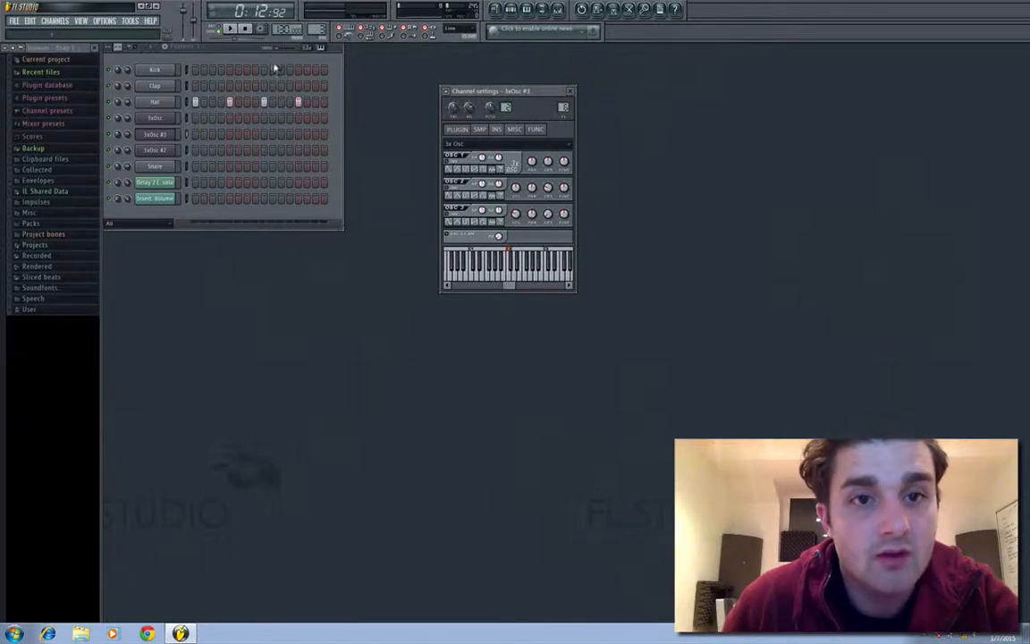
In Pattern 4, draw one sustained C note from bar 1 to bar 5 in the piano roll of 3xOsc #3.
drag(298, 101, 195, 101)
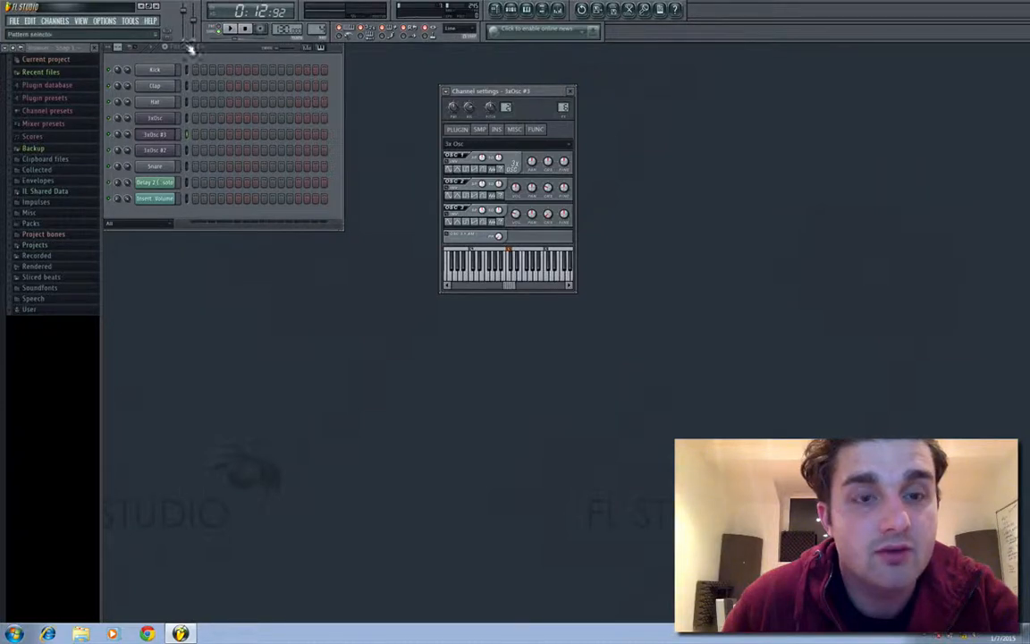
right_click(155, 134)
click(184, 133)
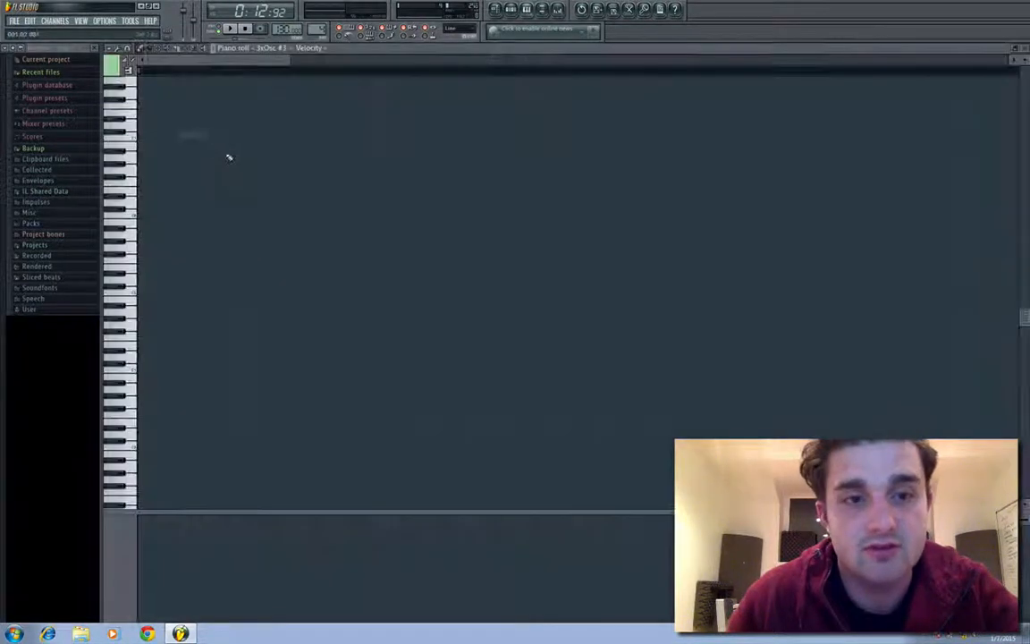
drag(286, 58, 905, 88)
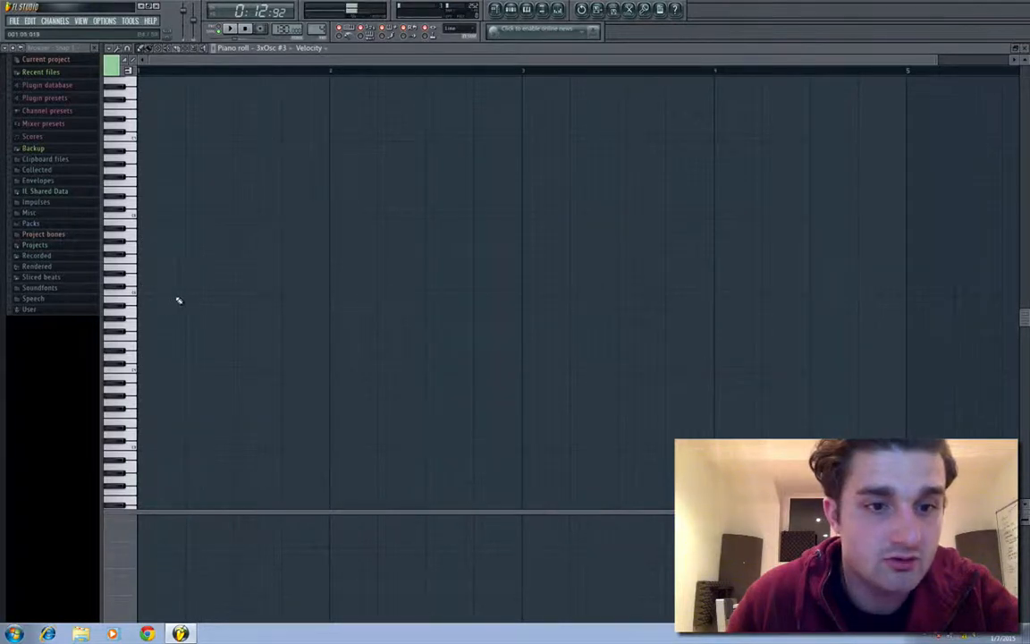
click(142, 292)
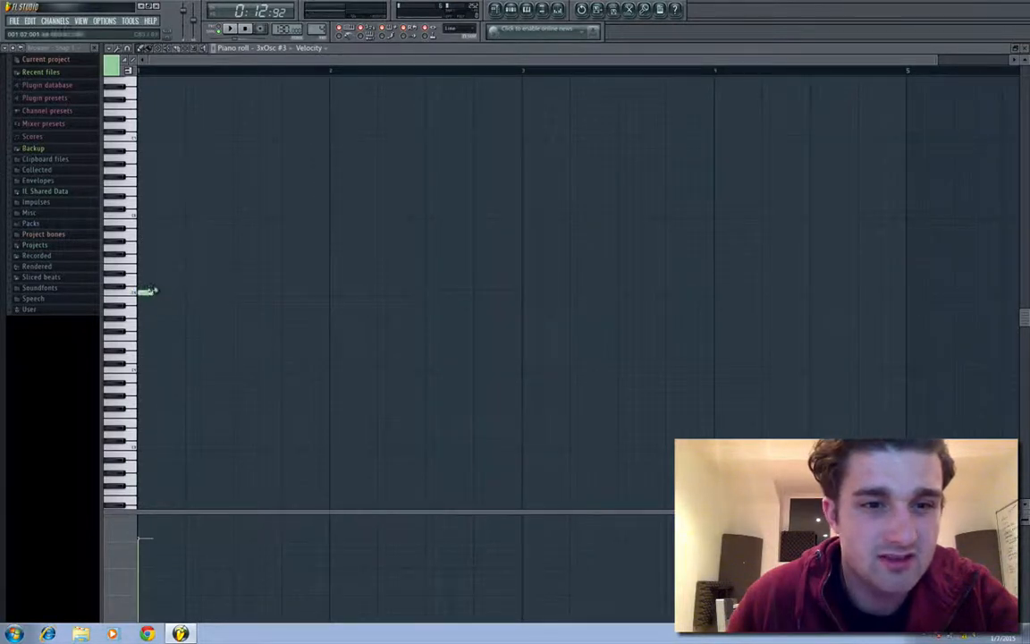
drag(145, 293, 905, 291)
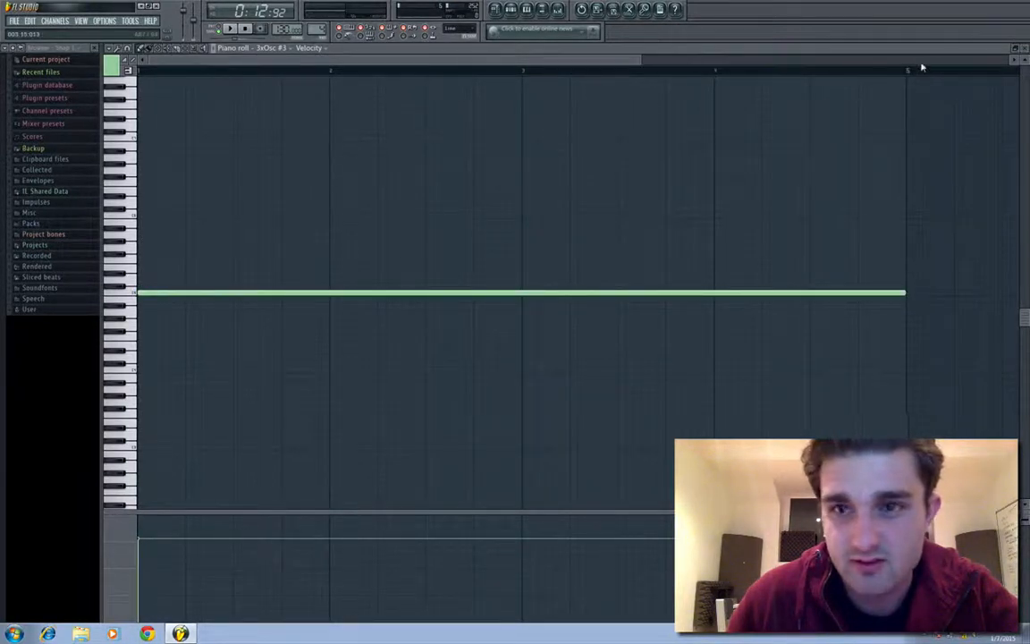
click(1026, 49)
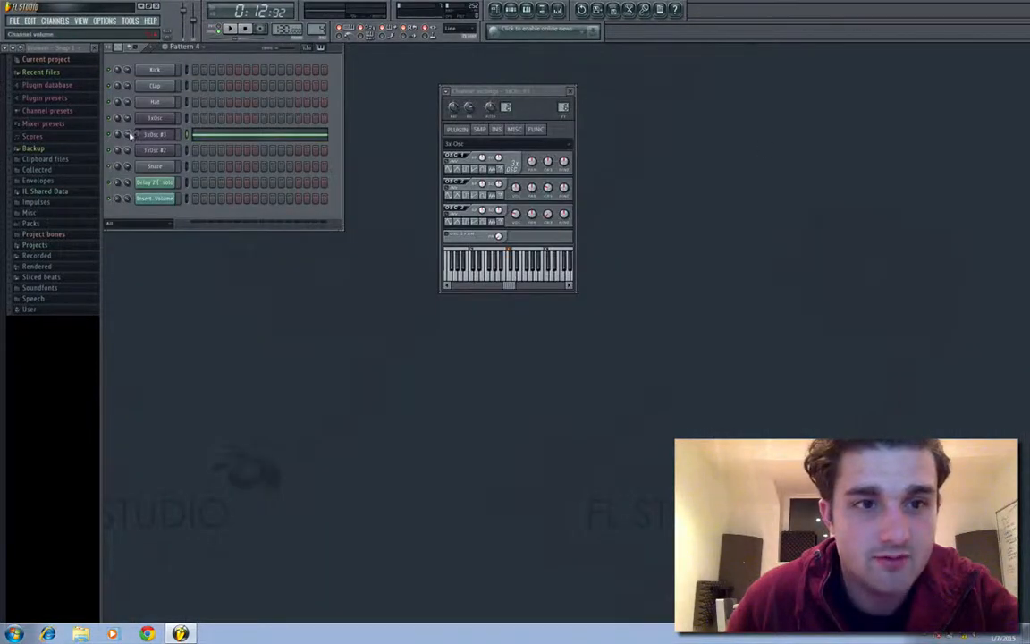
Lower the 3xOsc #3 channel volume, previewing Pattern 4 on its own between adjustments.
drag(129, 134, 128, 144)
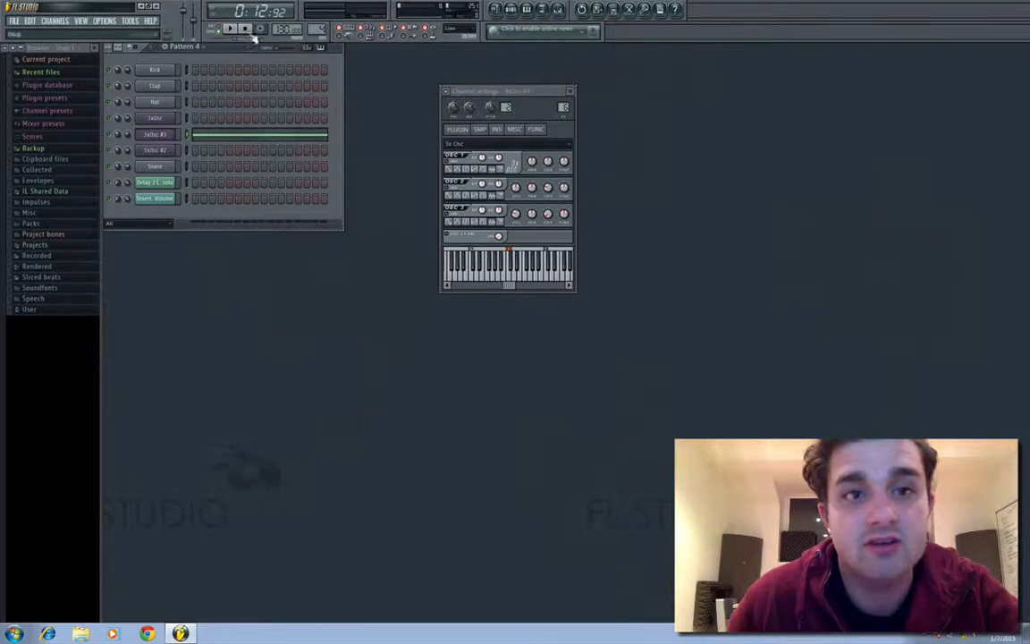
click(220, 30)
key(space)
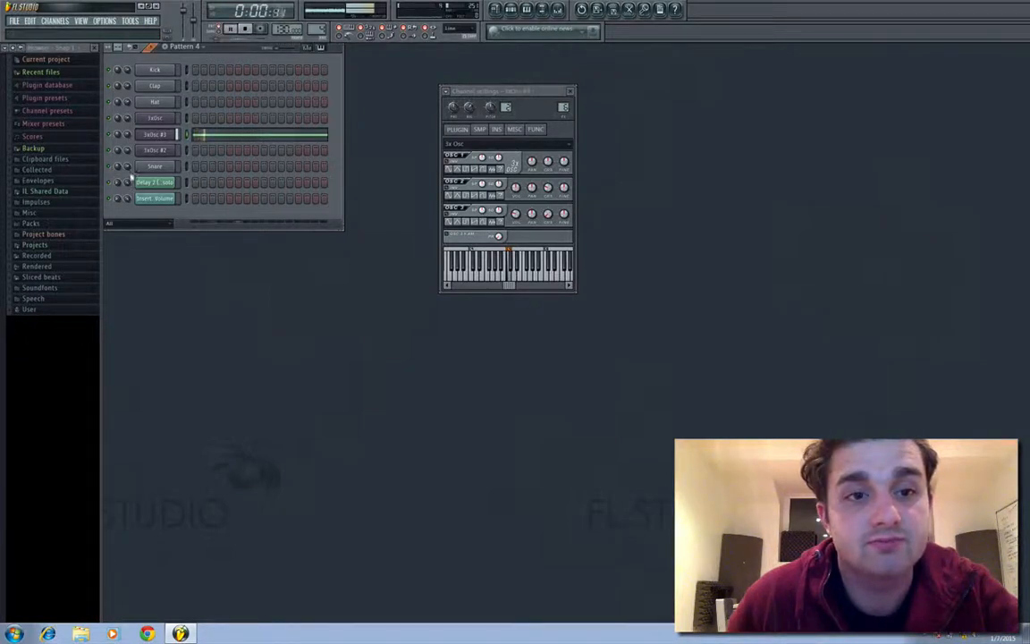
key(space)
drag(128, 135, 128, 141)
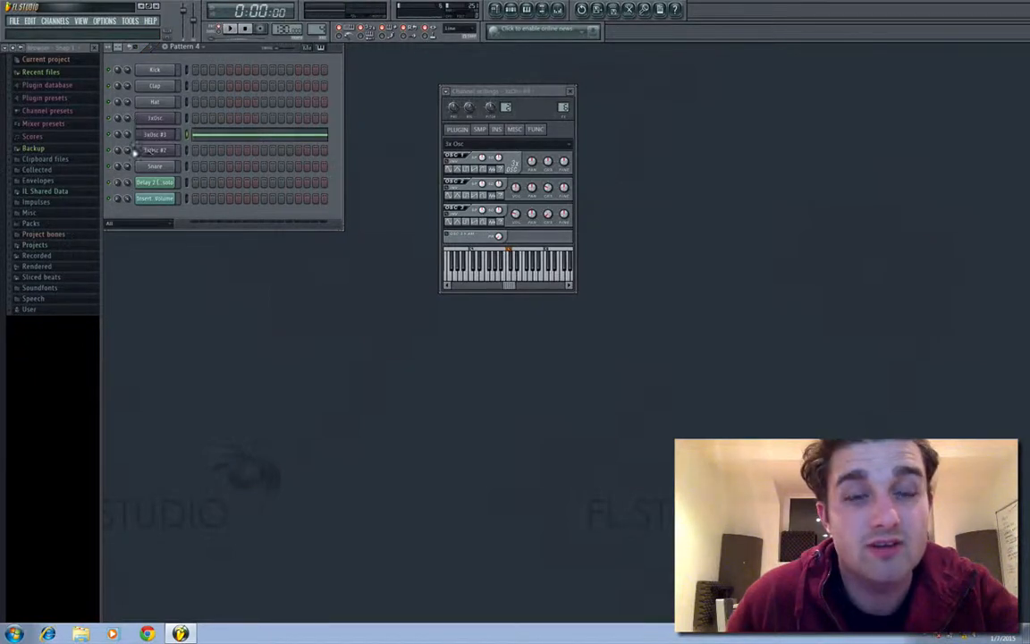
Lower the Insert 6 fader in the mixer and create an automation clip for its volume.
click(559, 12)
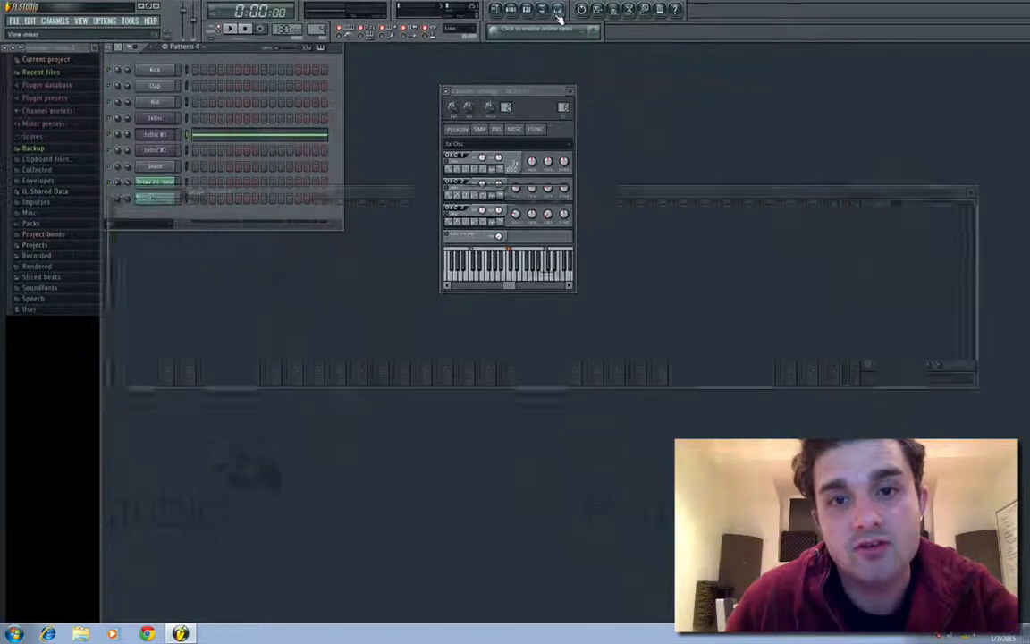
drag(279, 193, 319, 250)
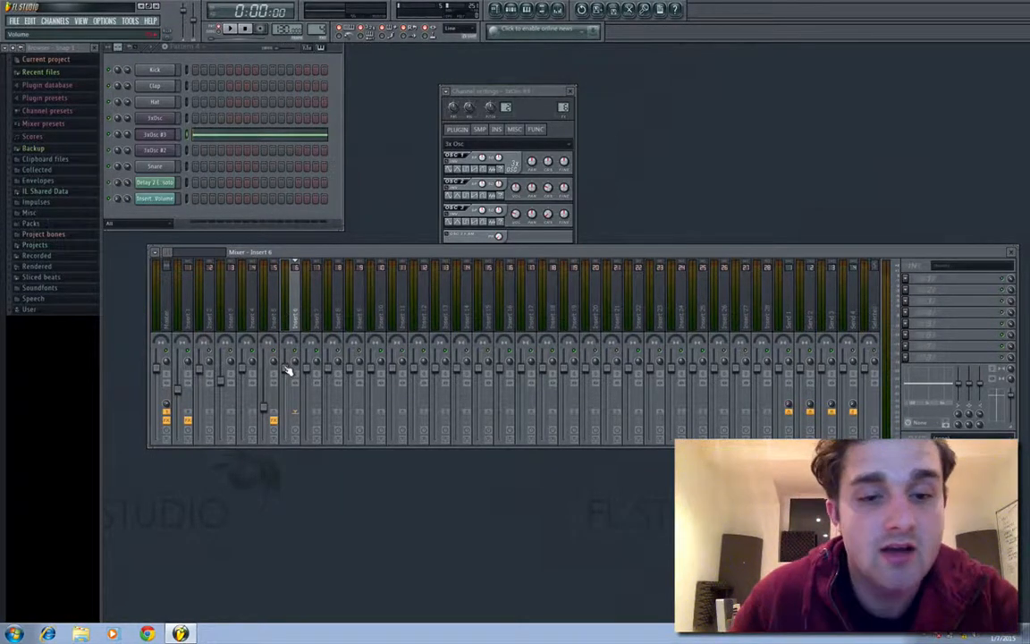
drag(287, 370, 287, 410)
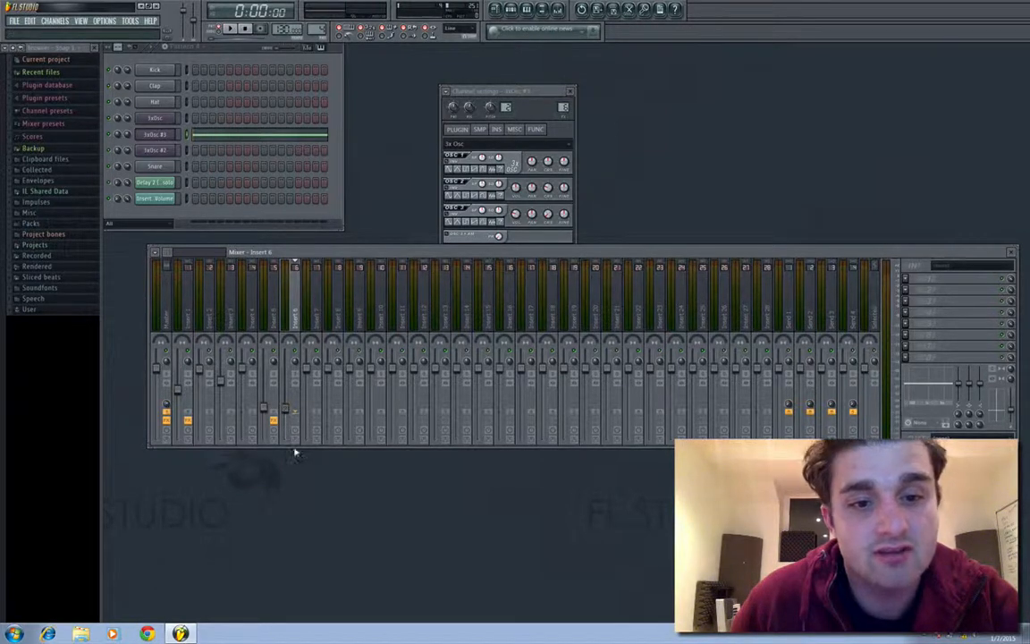
right_click(289, 405)
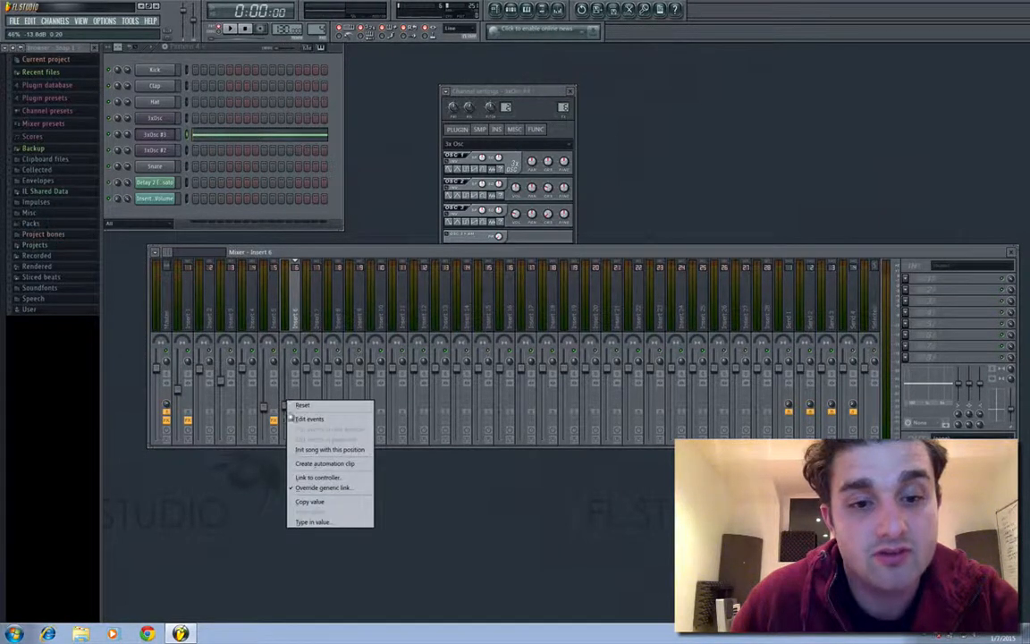
click(325, 463)
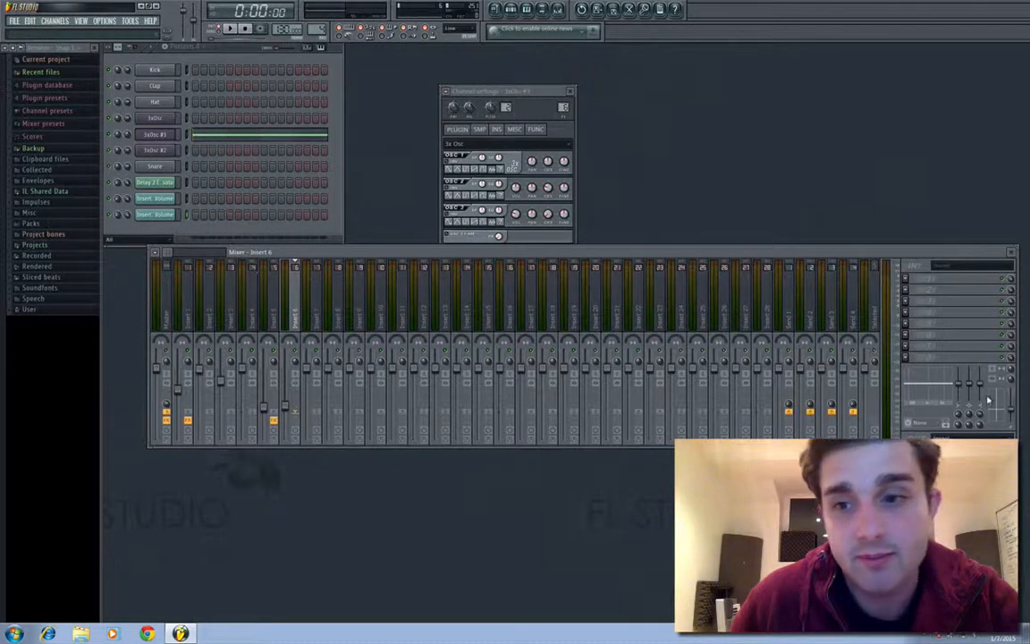
Load Fruity Free Filter in the first effect slot of Insert 6 and move its window clear of the channel list.
click(917, 284)
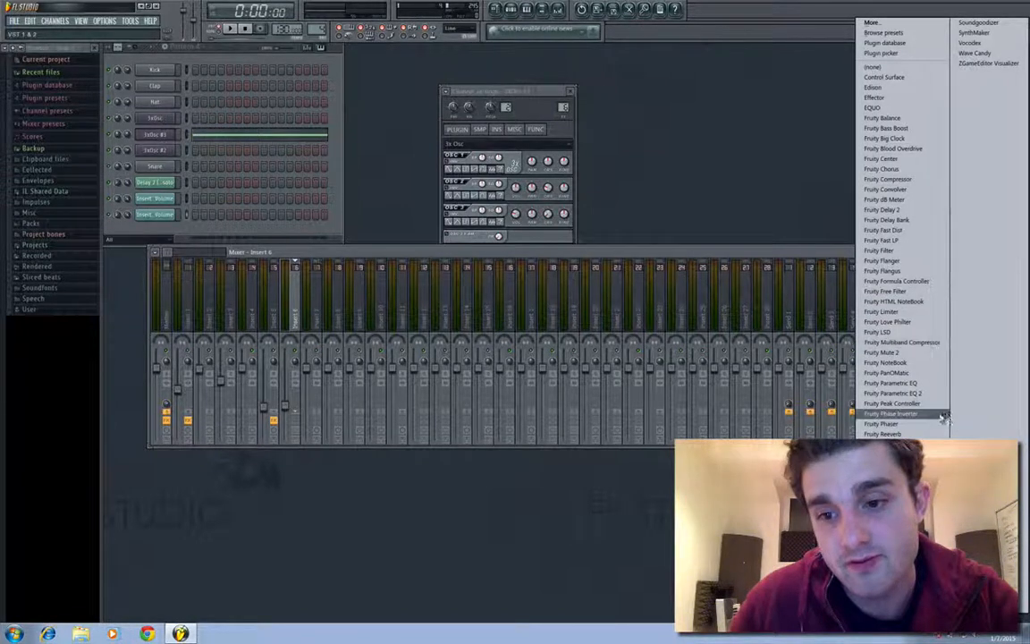
click(910, 292)
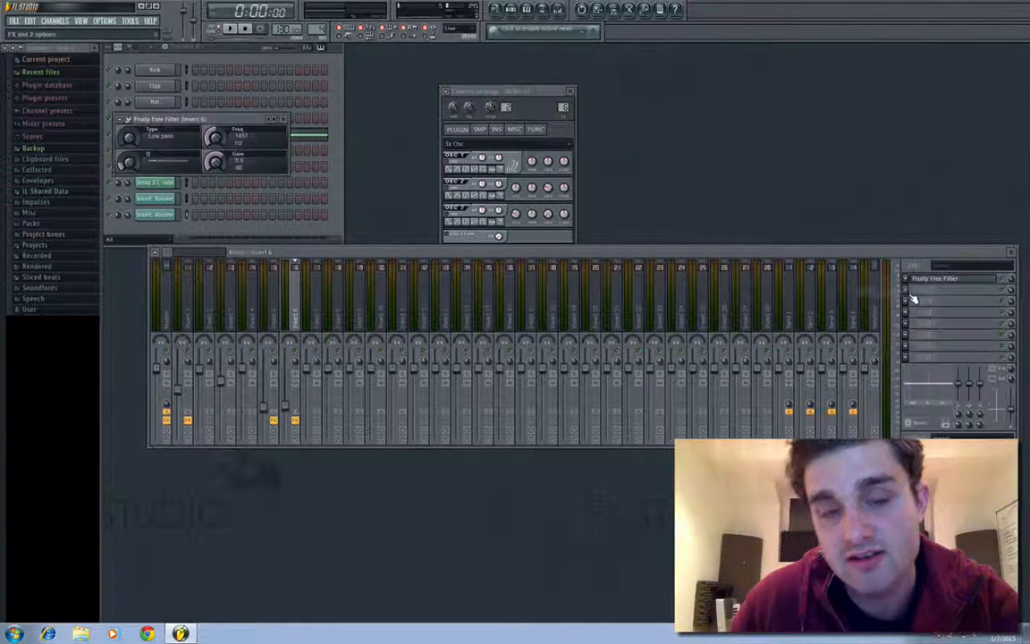
drag(220, 114, 736, 109)
Replace the Fruity Free Filter in the first effect slot of Insert 6 with Fruity Filter.
click(910, 285)
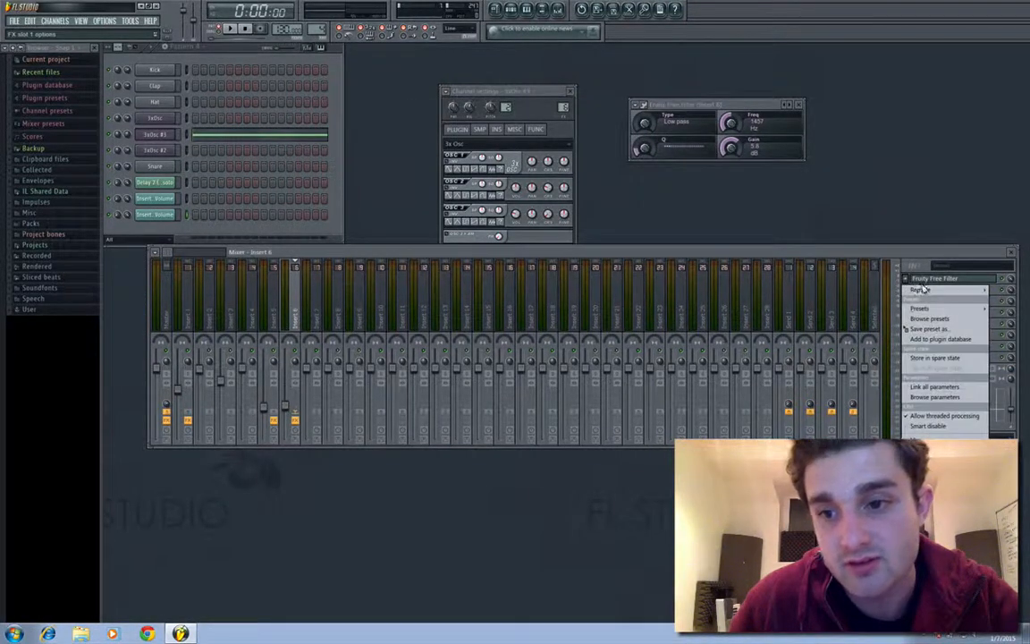
click(899, 295)
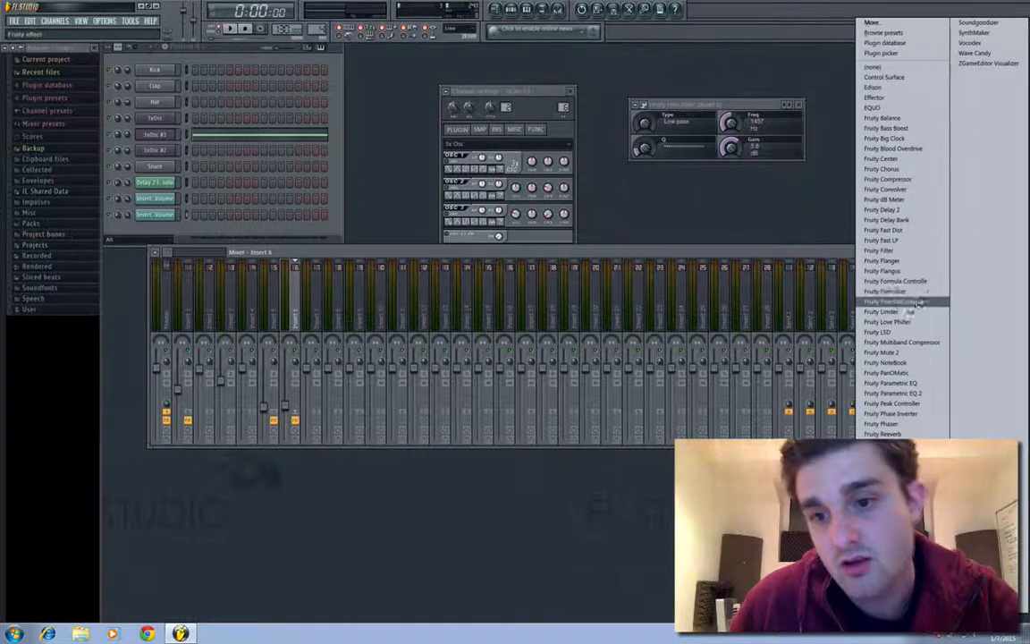
click(880, 250)
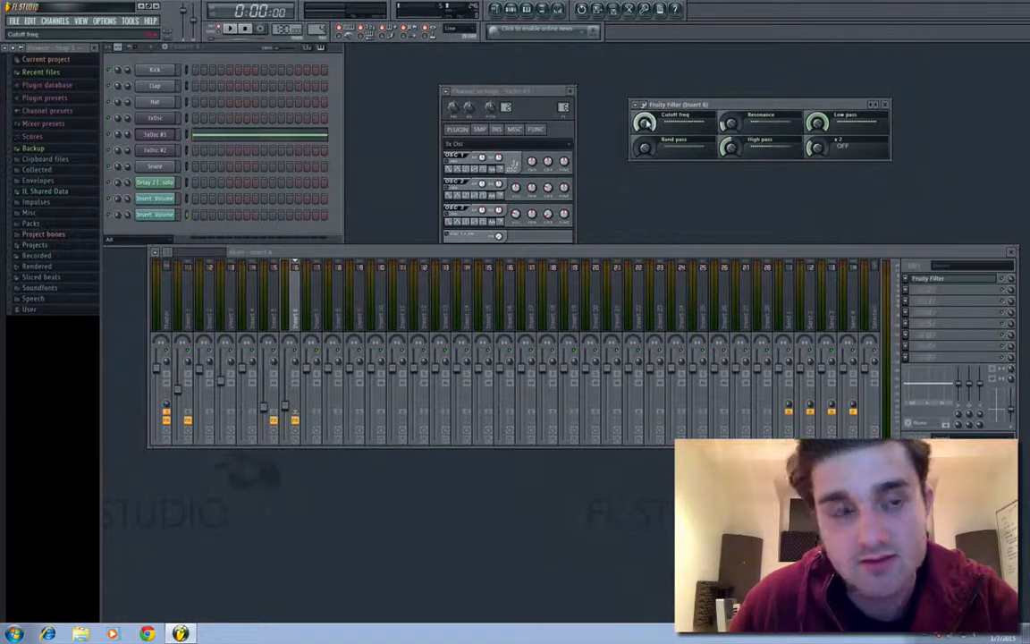
Create automation clips for the Fruity Filter's cutoff frequency and resonance.
right_click(649, 124)
click(689, 185)
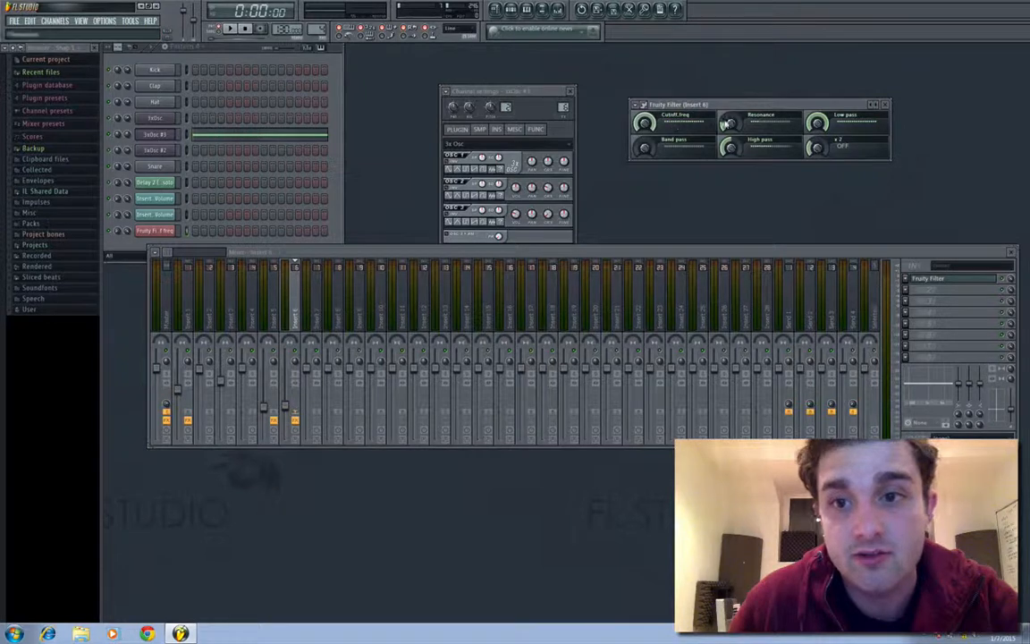
right_click(727, 123)
click(779, 187)
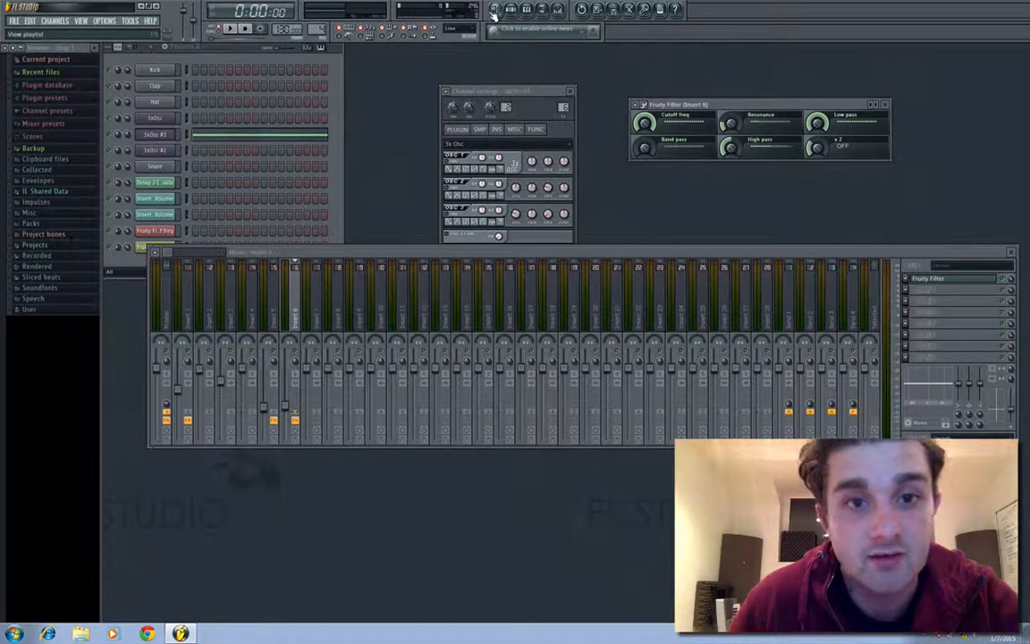
Close the mixer, bring the whole playlist into view and move the Fruity Filter cutoff frequency clip from Track 7 to Track 9.
click(1011, 252)
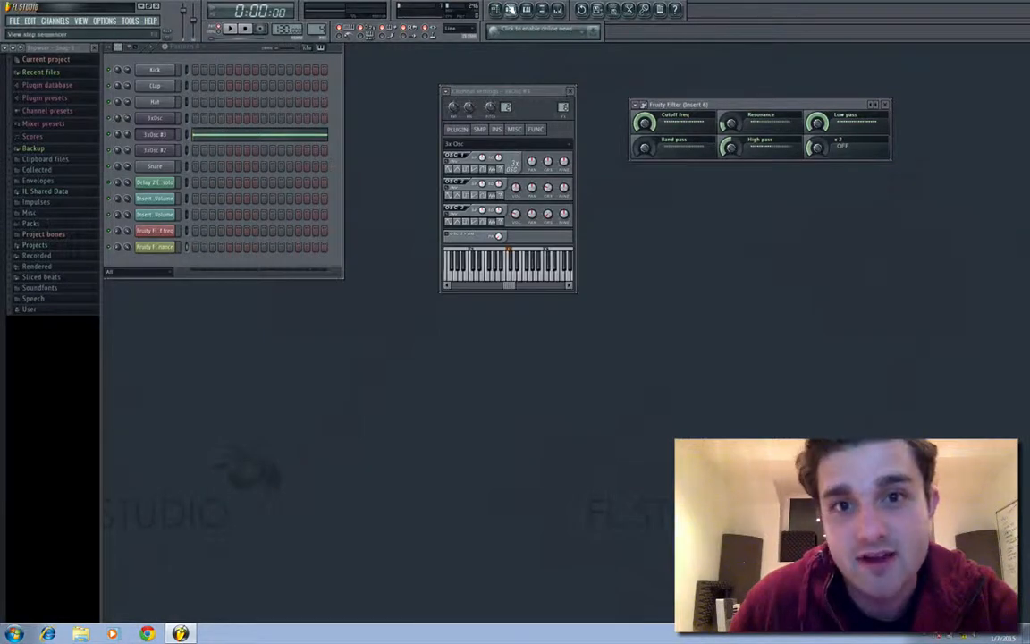
click(505, 11)
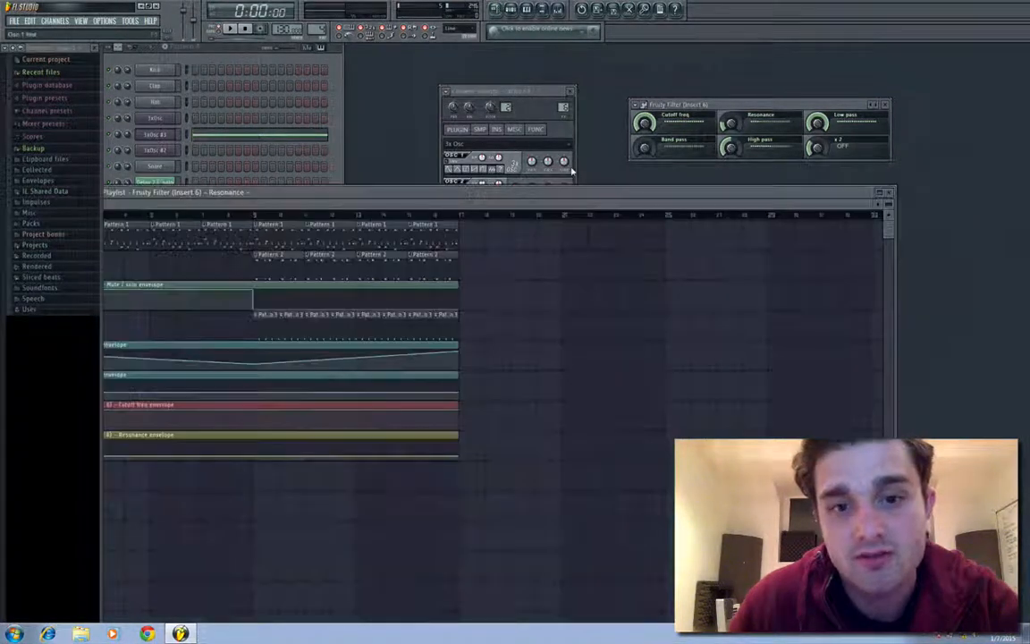
drag(572, 190, 617, 92)
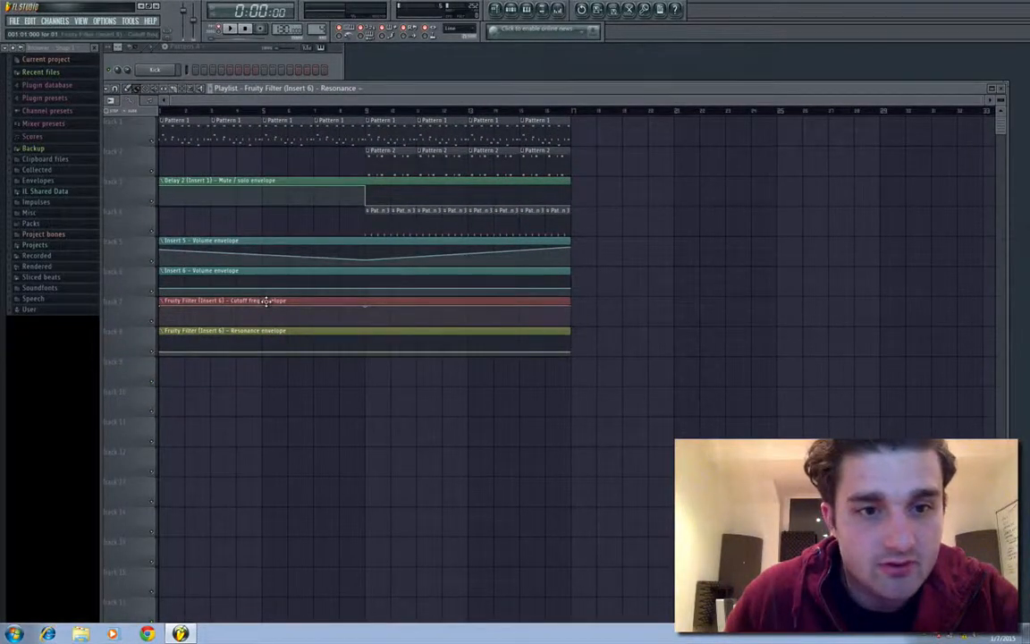
drag(259, 308, 260, 368)
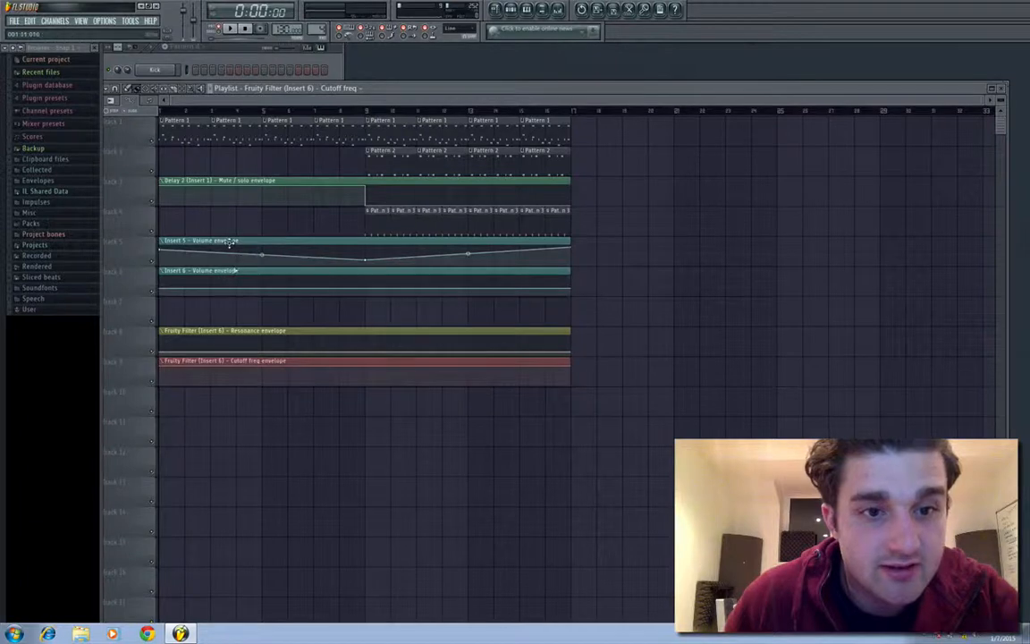
Initialize the song with the Fruity Filter's current resonance position, moving the playlist aside to reach the control and back.
drag(400, 94, 399, 321)
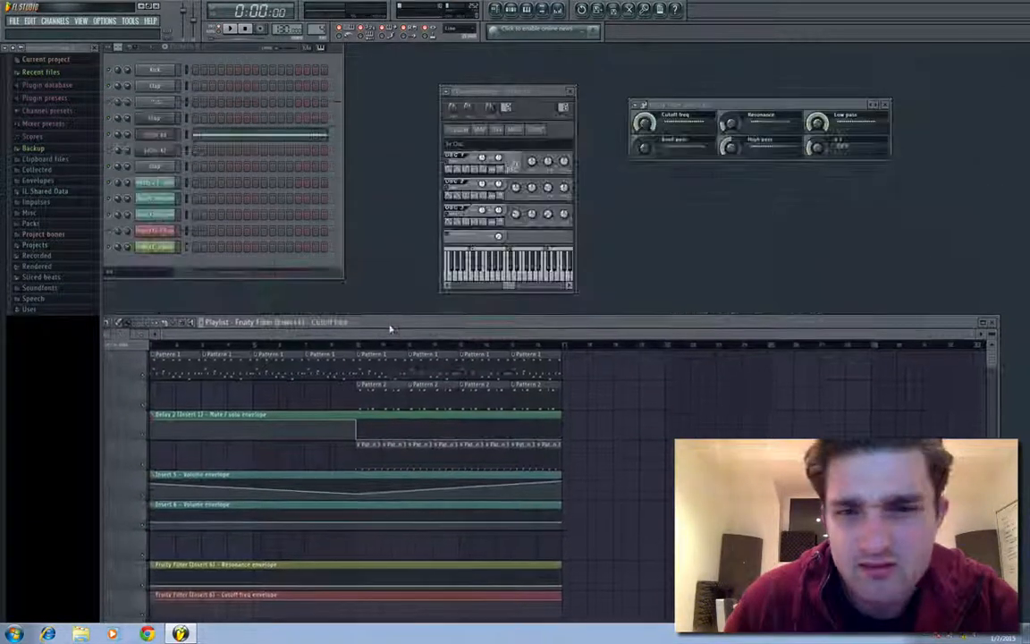
right_click(732, 124)
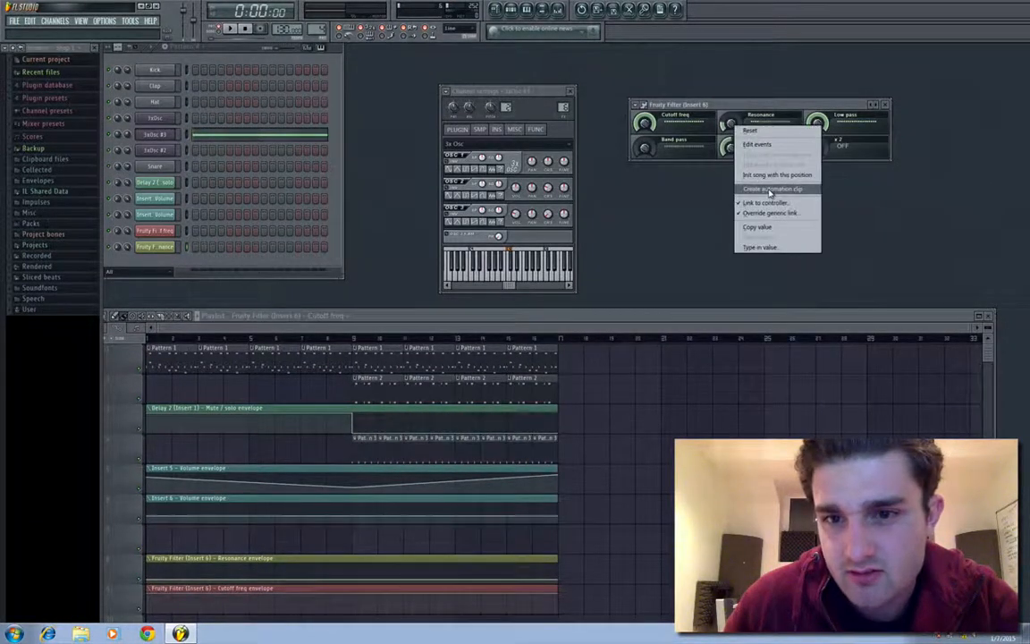
click(762, 176)
drag(617, 315, 617, 105)
Move the Insert 6 volume clip from Track 6 to Track 7 and raise its envelope at bar 9.
right_click(234, 328)
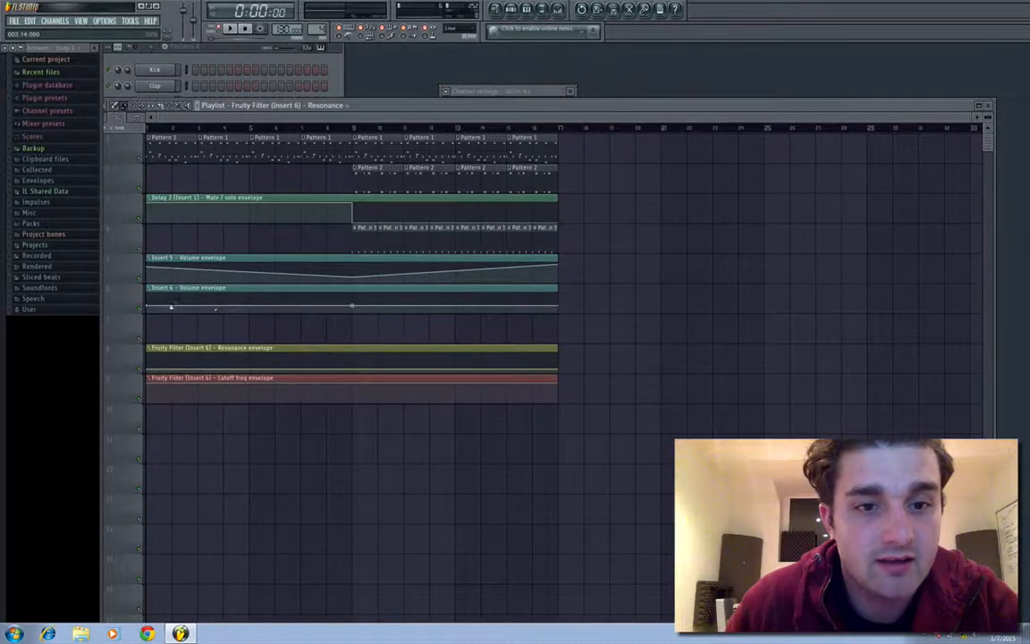
drag(158, 308, 230, 356)
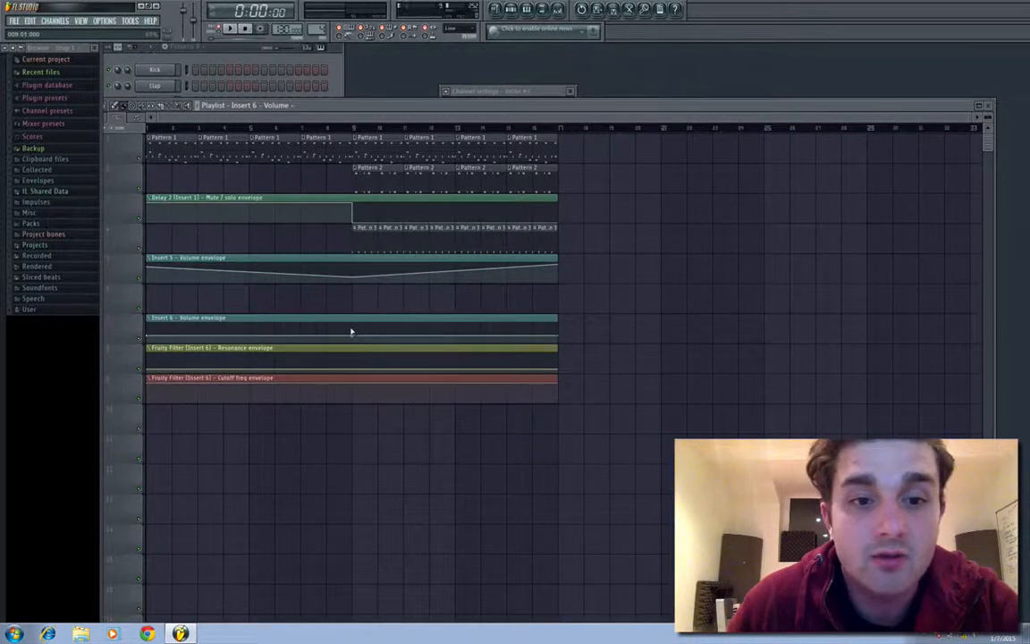
drag(352, 332, 355, 329)
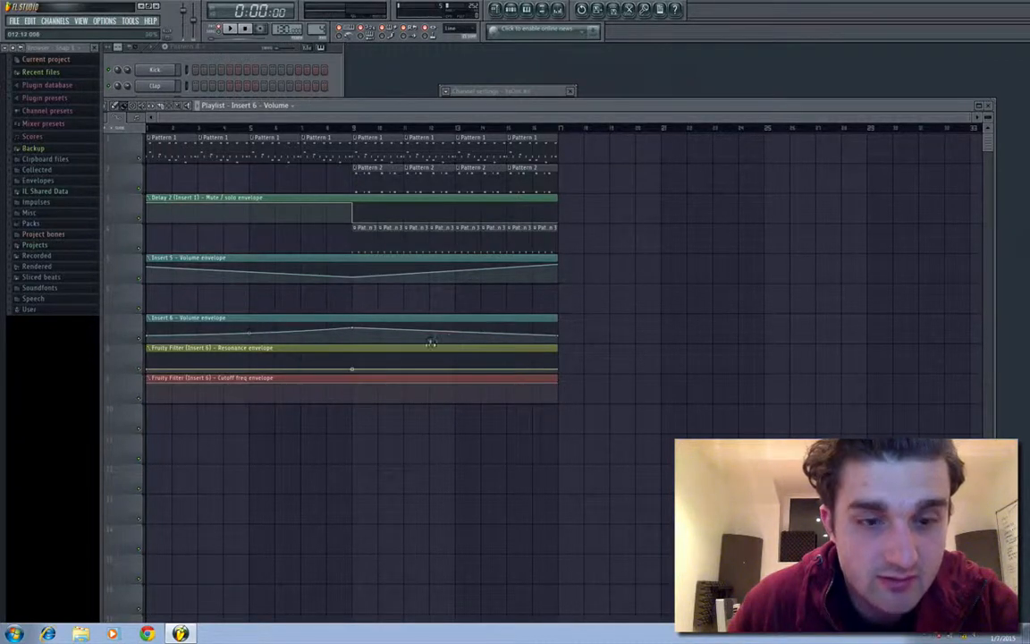
Shape the Fruity Filter resonance envelope to fall from about 74% at bar 1 to a low level at bar 9.
drag(353, 366, 355, 361)
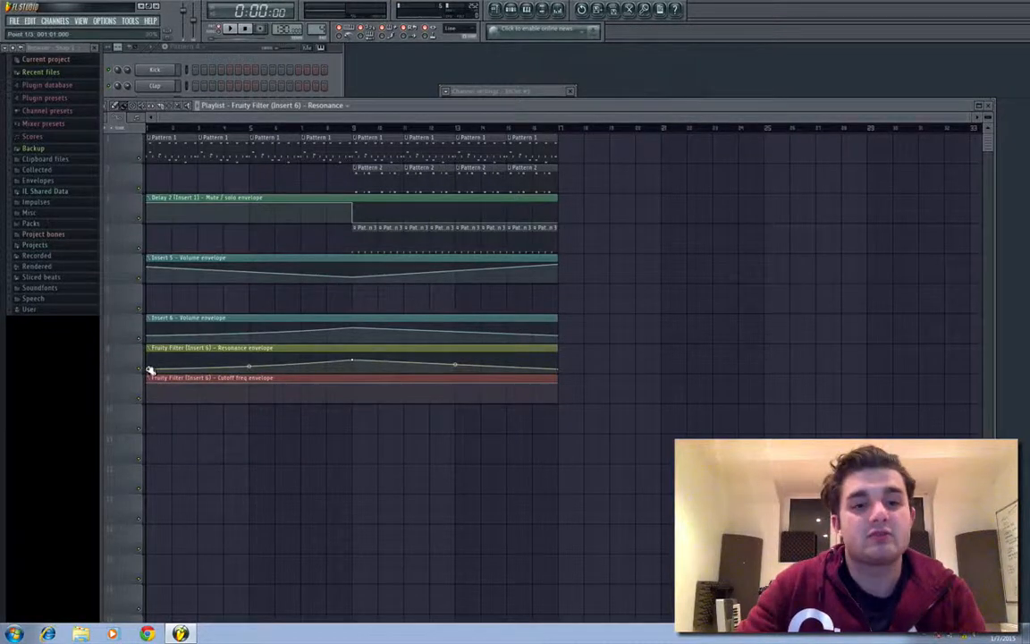
drag(147, 367, 152, 360)
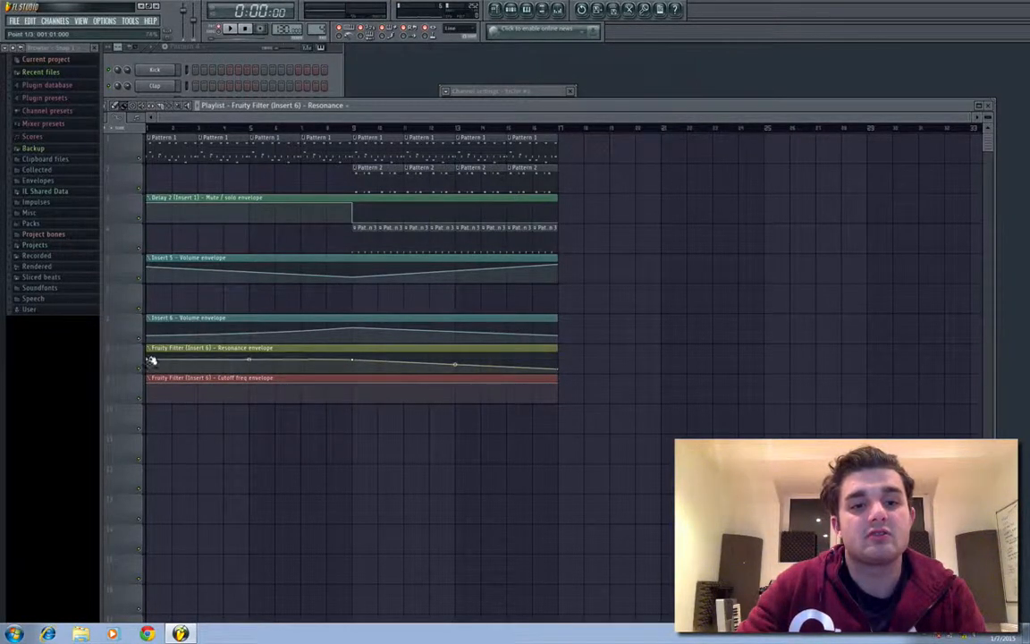
drag(357, 363, 357, 370)
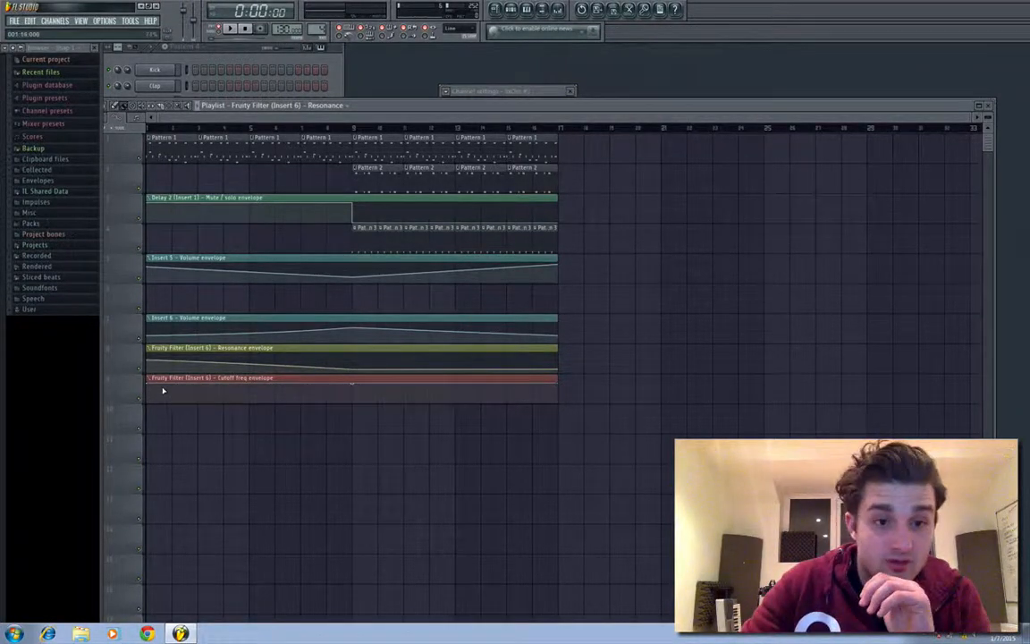
Shape the Fruity Filter cutoff envelope to rise from near zero at bar 1 to a point at bar 9, holding level to the end.
drag(152, 383, 155, 400)
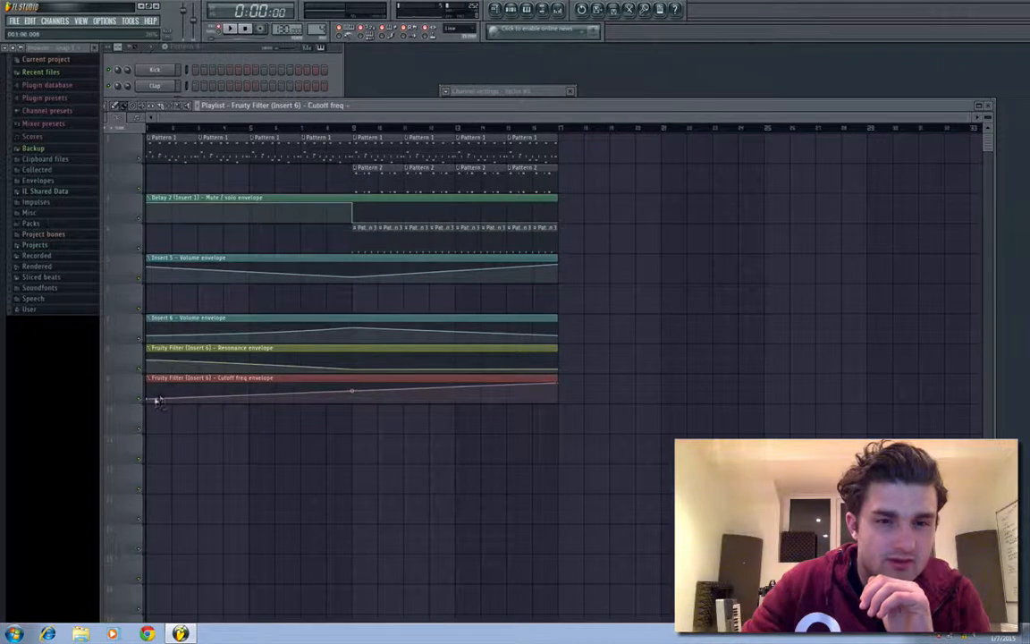
right_click(354, 387)
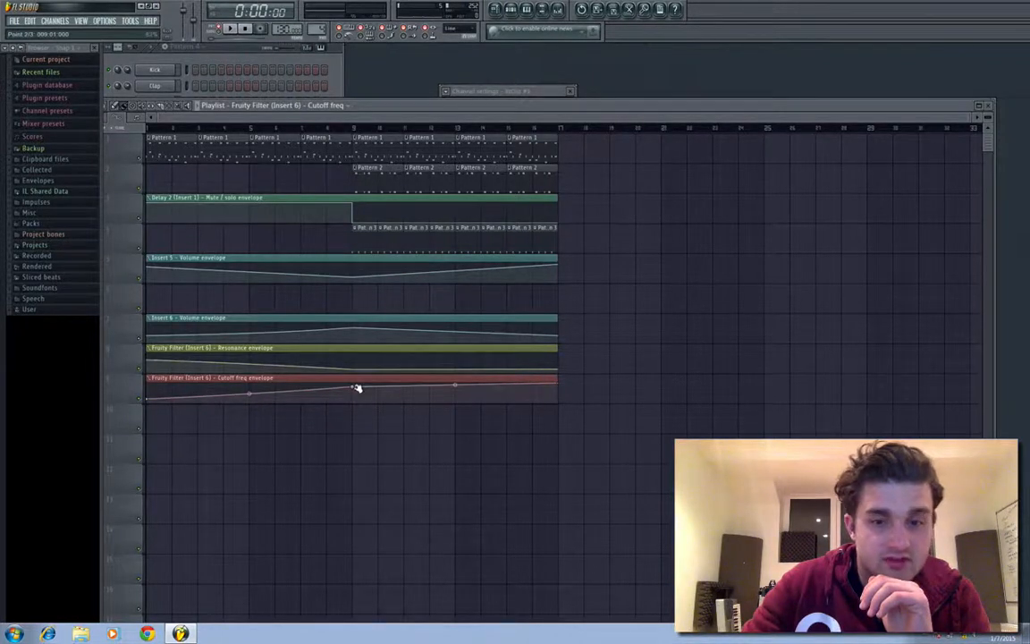
drag(559, 384, 560, 390)
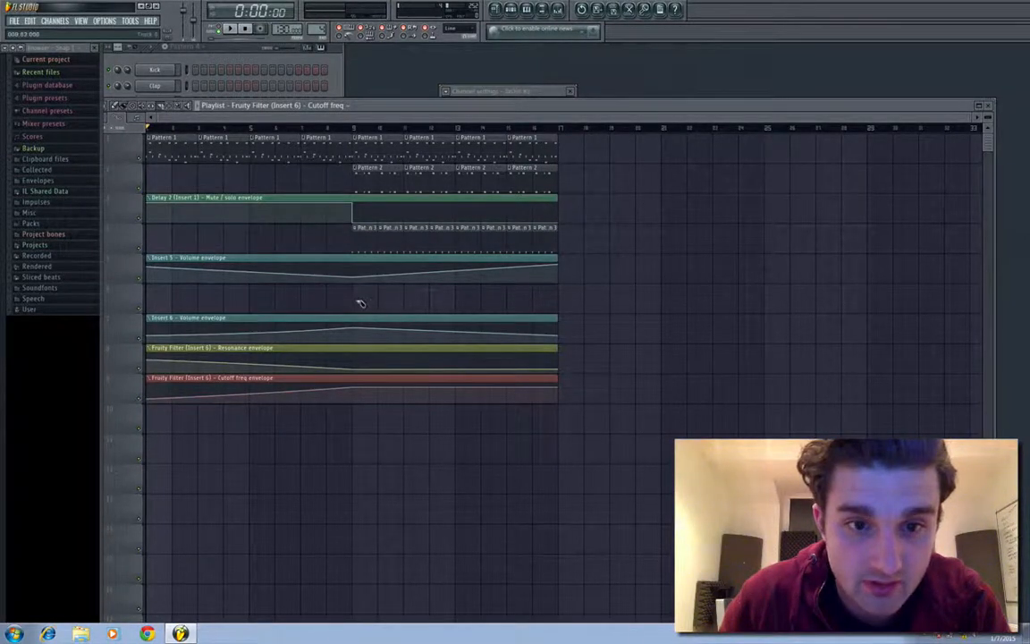
Slice the Insert 6 volume, resonance and cutoff clips at bar 9 and replace their second halves with copies of the first halves.
drag(360, 303, 359, 420)
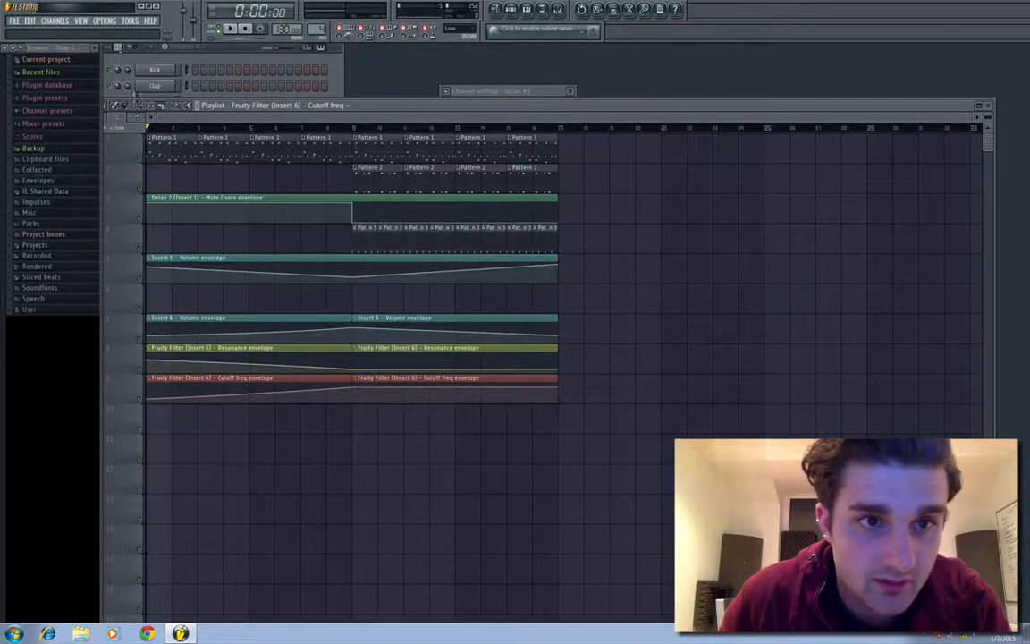
right_click(486, 320)
right_click(480, 350)
right_click(481, 380)
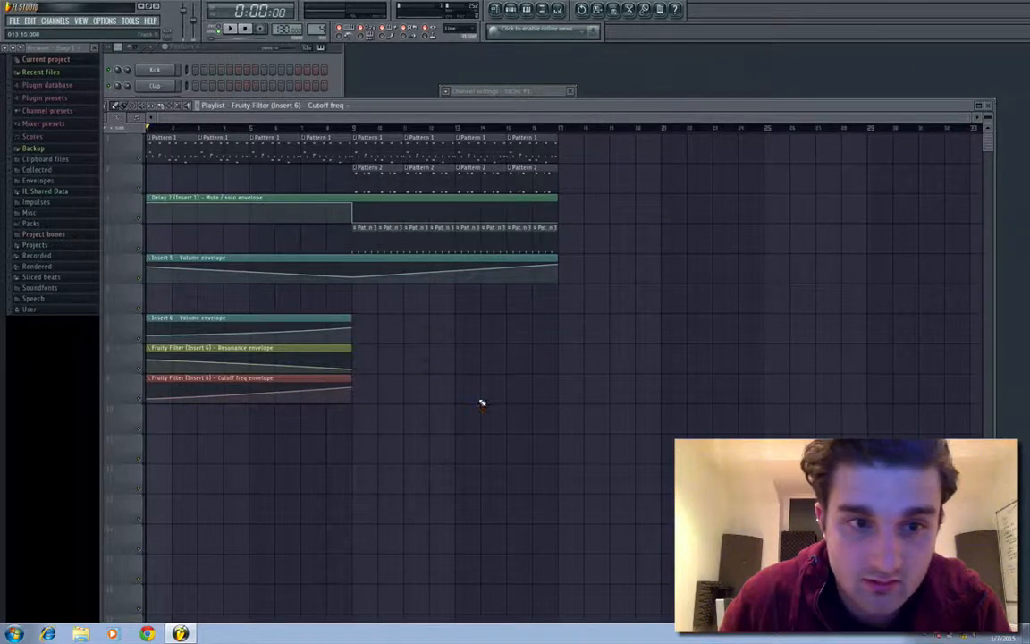
drag(362, 426, 455, 316)
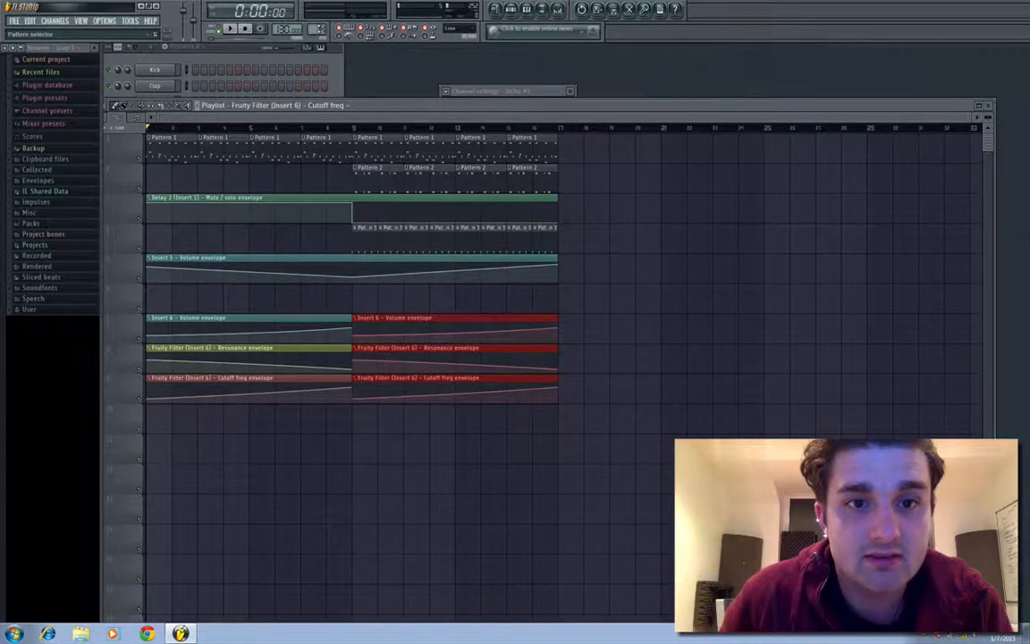
Place Pattern 4 on Track 6 at bars 1, 5, 9 and 13 to fill the arrangement up to bar 17.
click(316, 29)
click(150, 293)
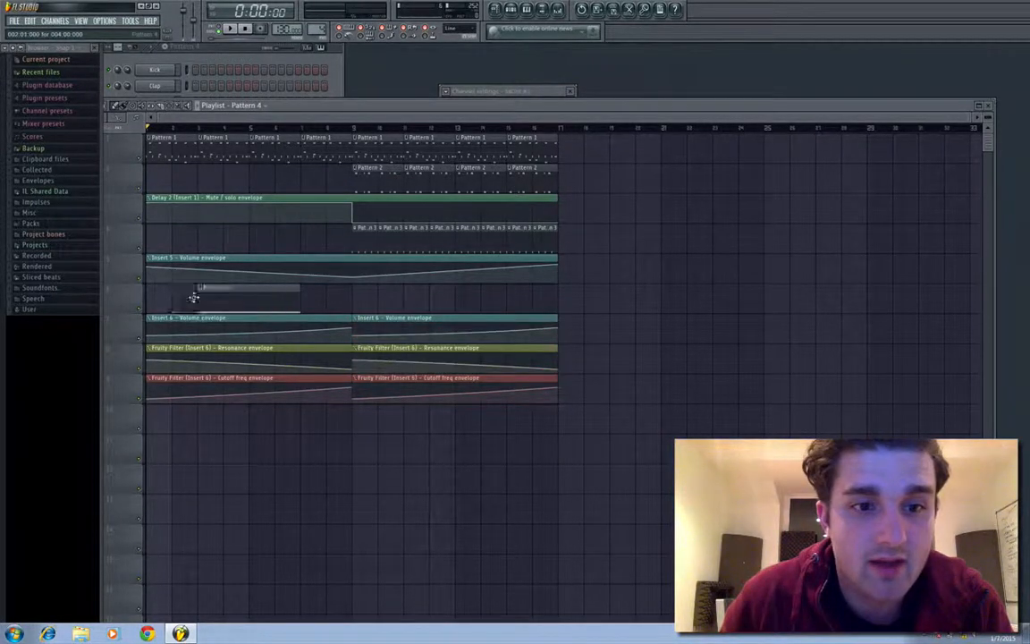
click(257, 297)
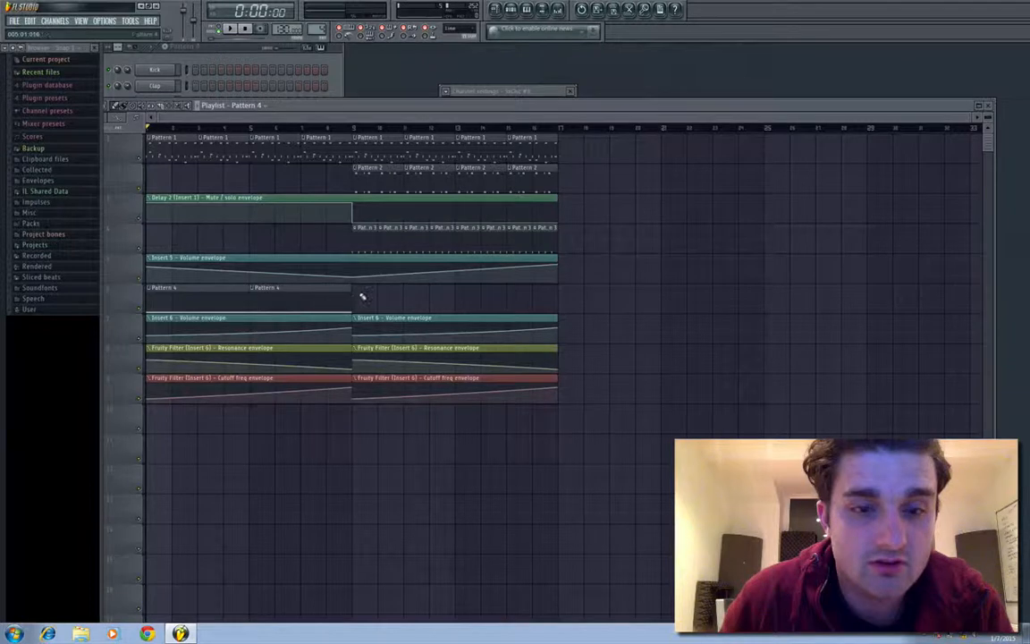
click(362, 296)
click(459, 293)
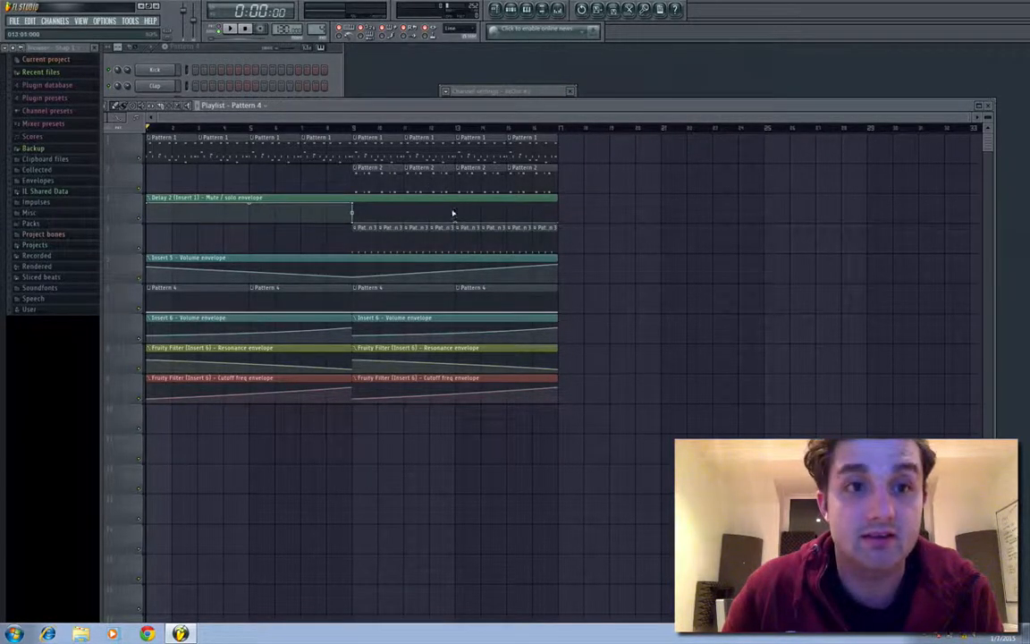
Start song playback and switch the audio output device to Focusrite USB 2.0 Audio Driver in the audio settings.
key(space)
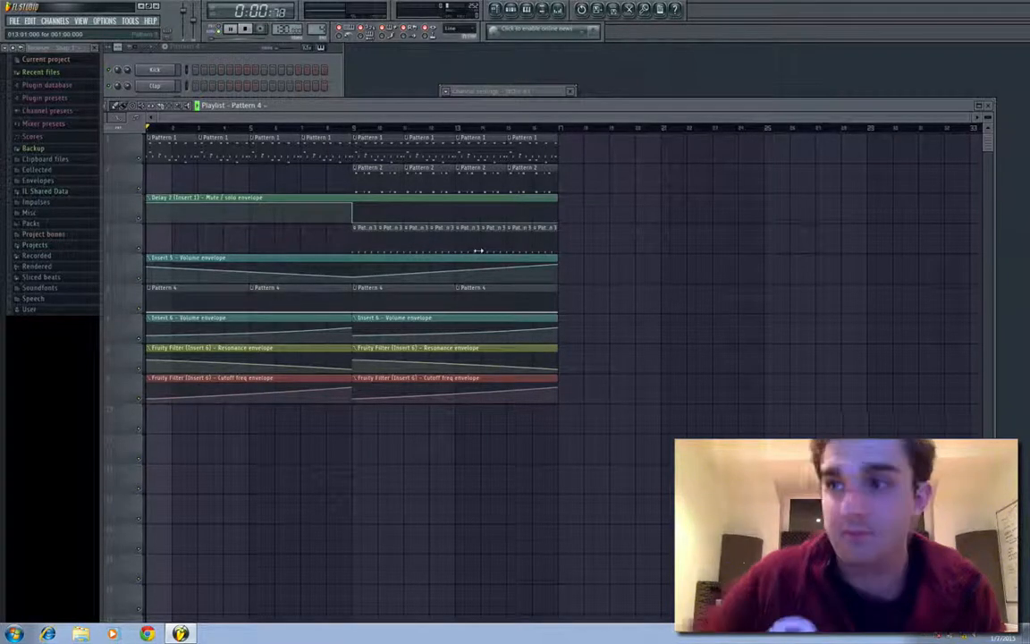
click(108, 21)
click(111, 52)
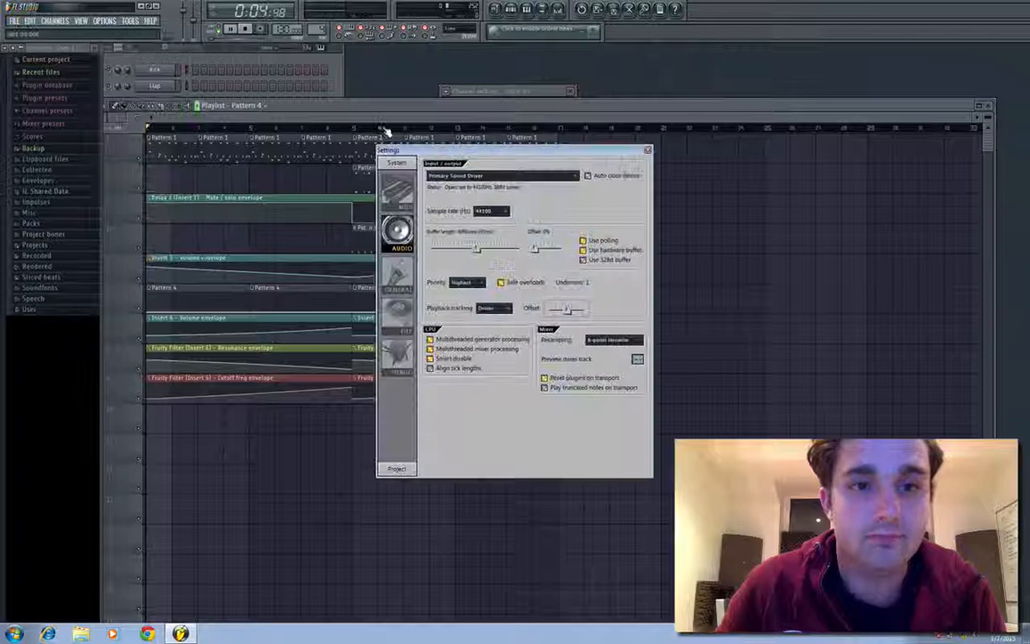
click(487, 175)
click(475, 223)
click(471, 175)
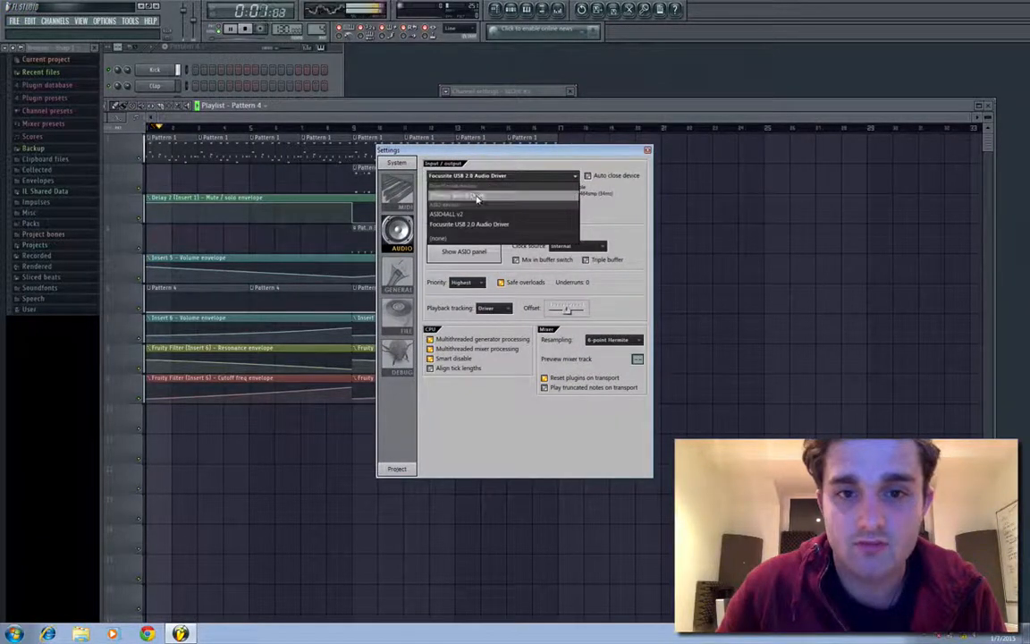
click(647, 150)
click(647, 151)
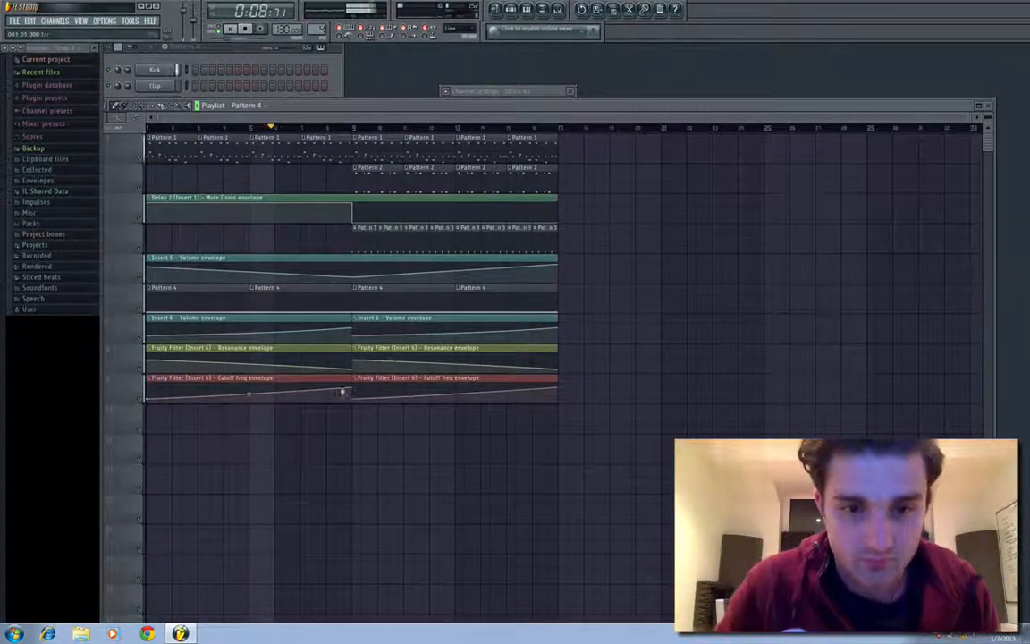
Listen to the arrangement up to bar 17, stop playback and shift the playlist window slightly up.
click(350, 379)
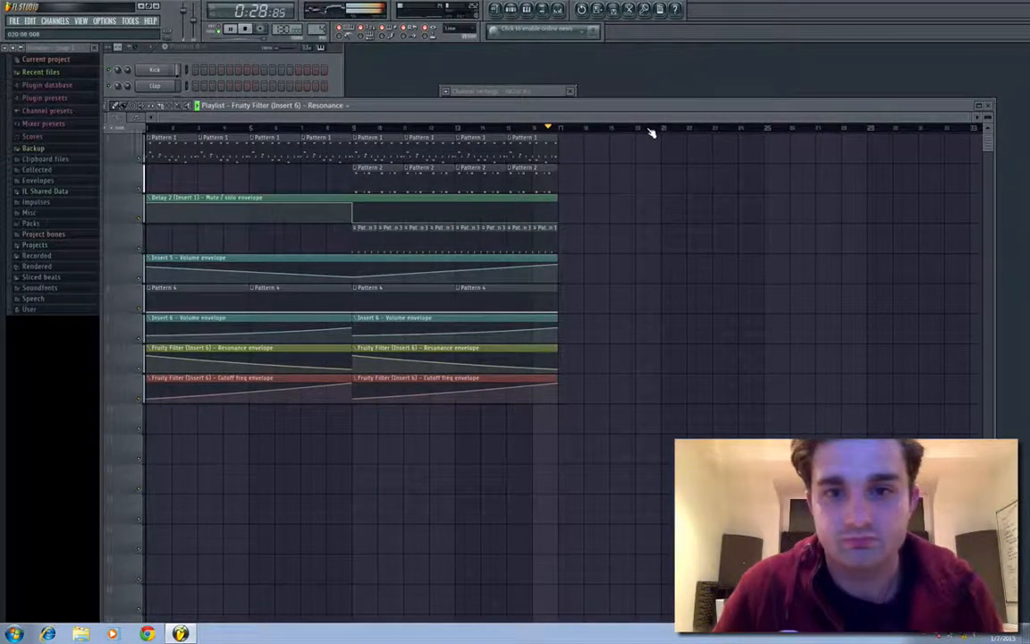
key(space)
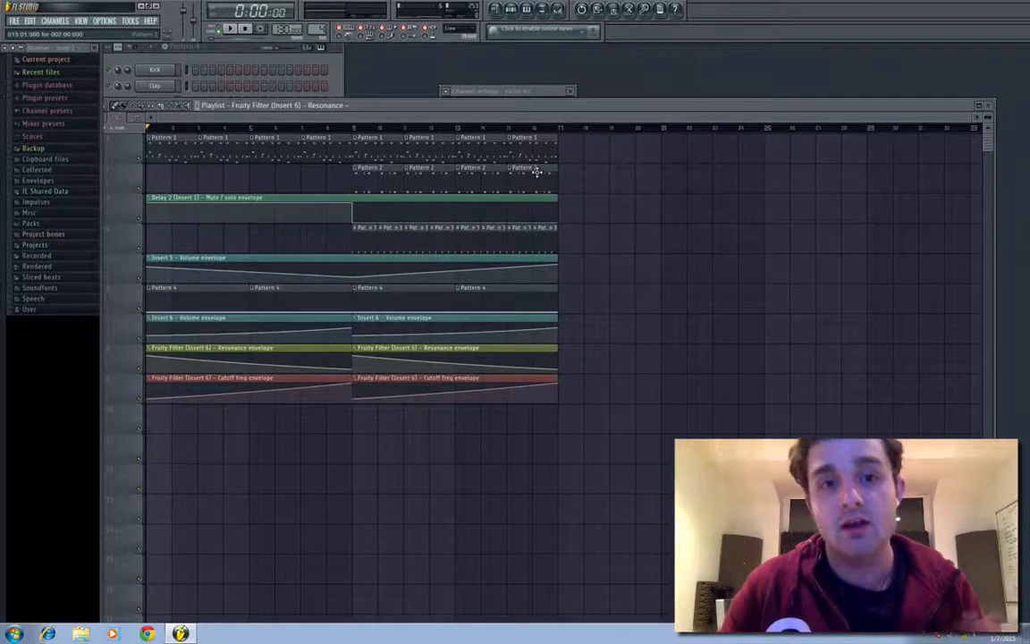
drag(573, 113, 605, 81)
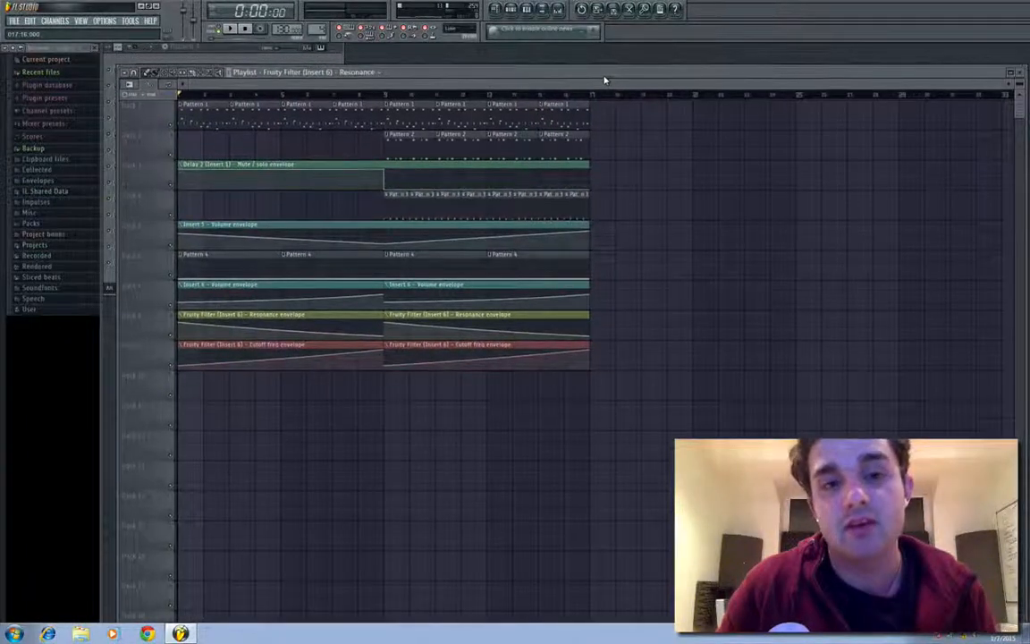